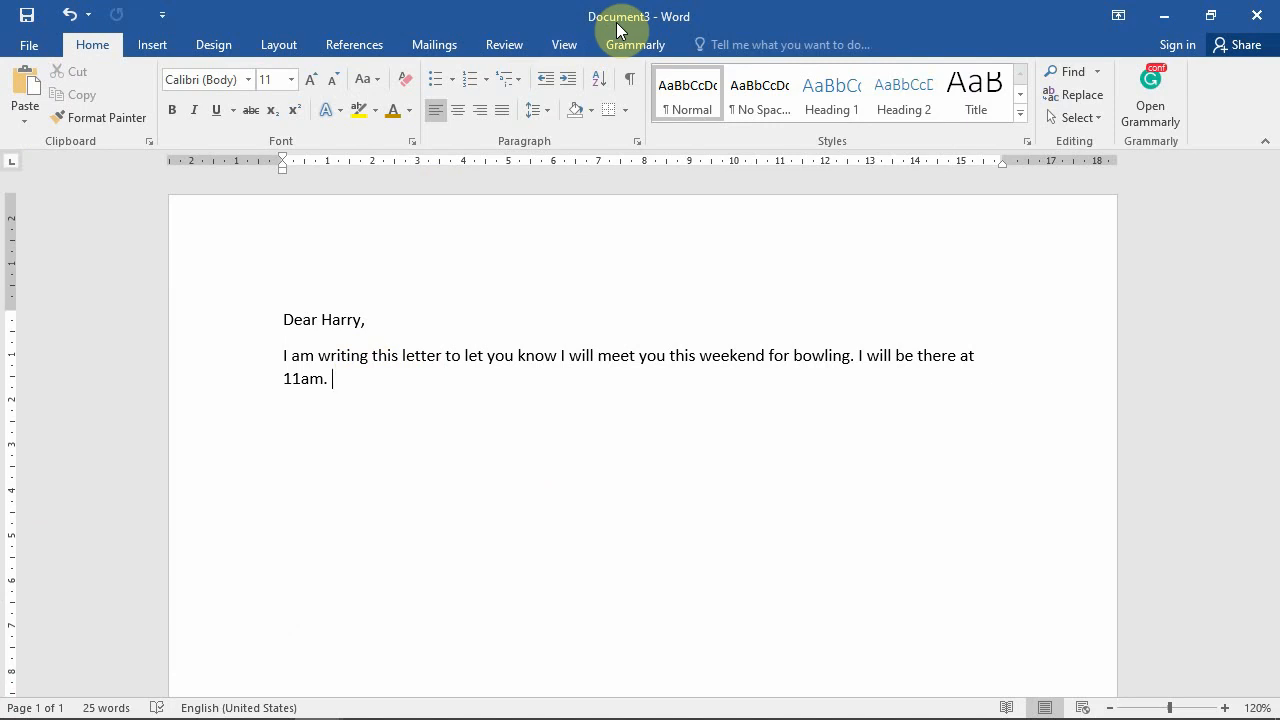
- Start saving the bowling letter as a new file in the Documents folder on this PC
click(41, 44)
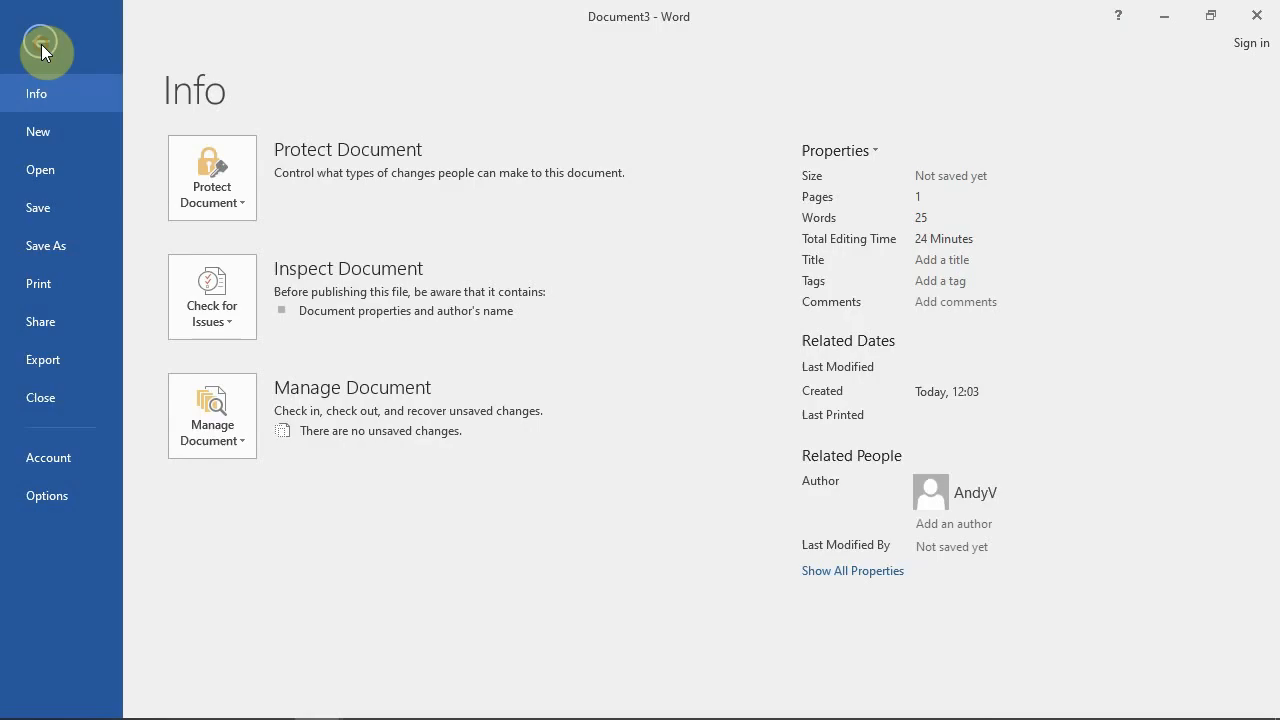
click(74, 240)
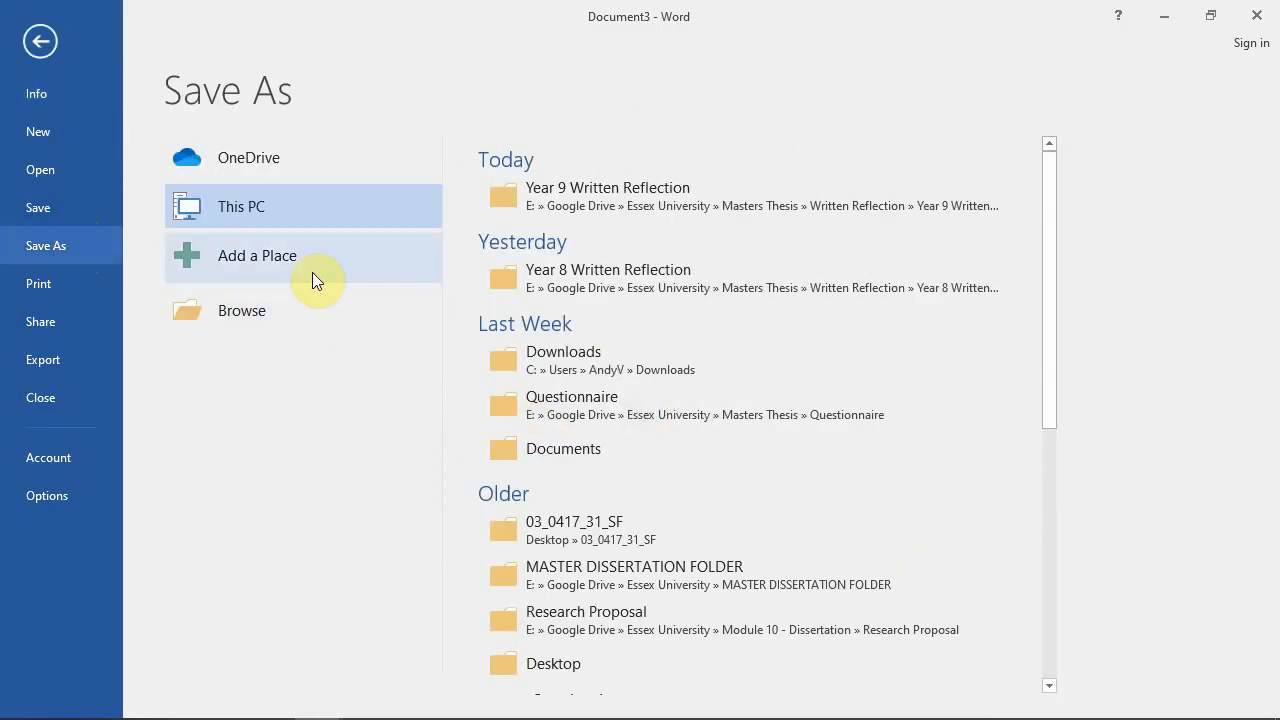
click(241, 318)
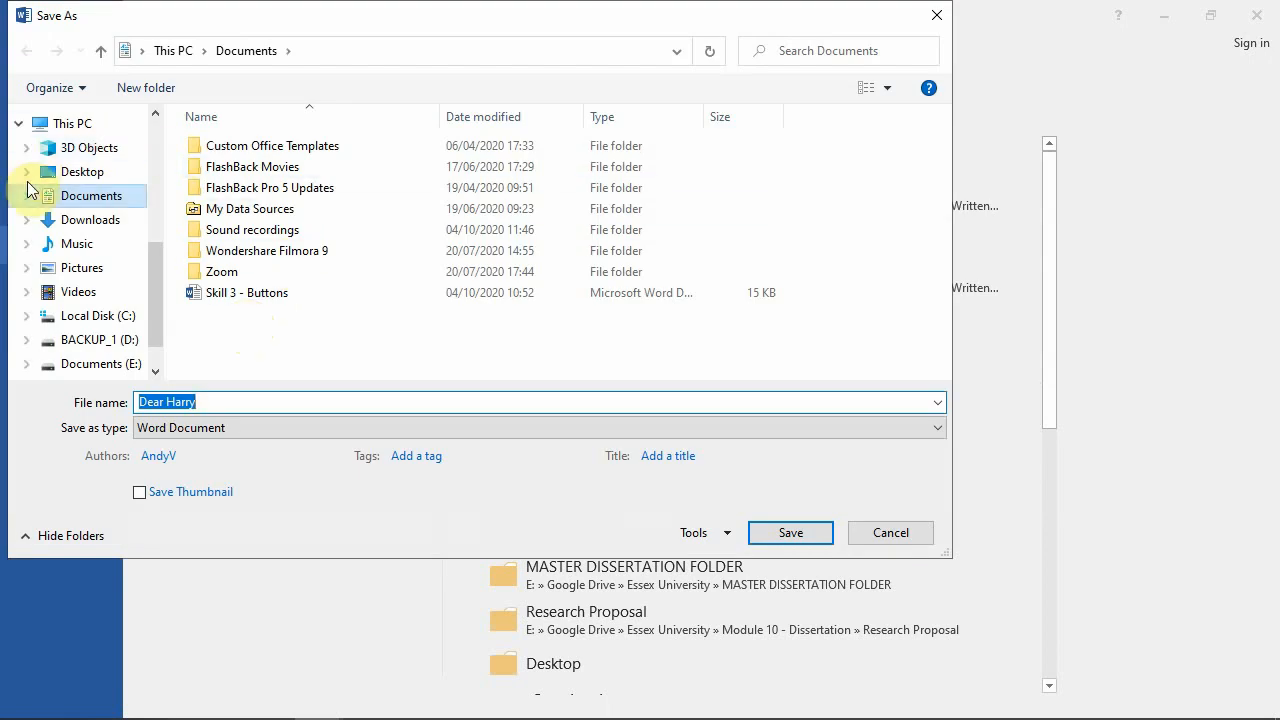
click(91, 195)
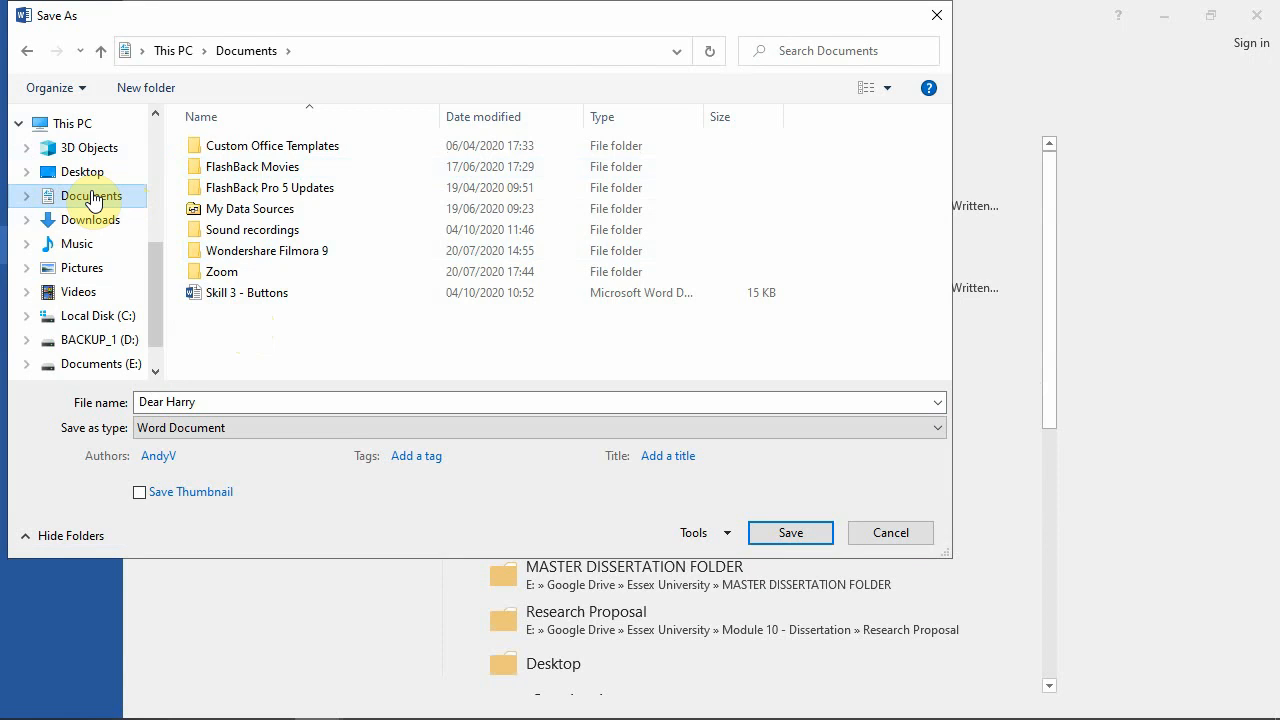
- Replace the suggested file name with "Letter to", the recipient's first name and "to see if he wants to go bowling"
click(243, 401)
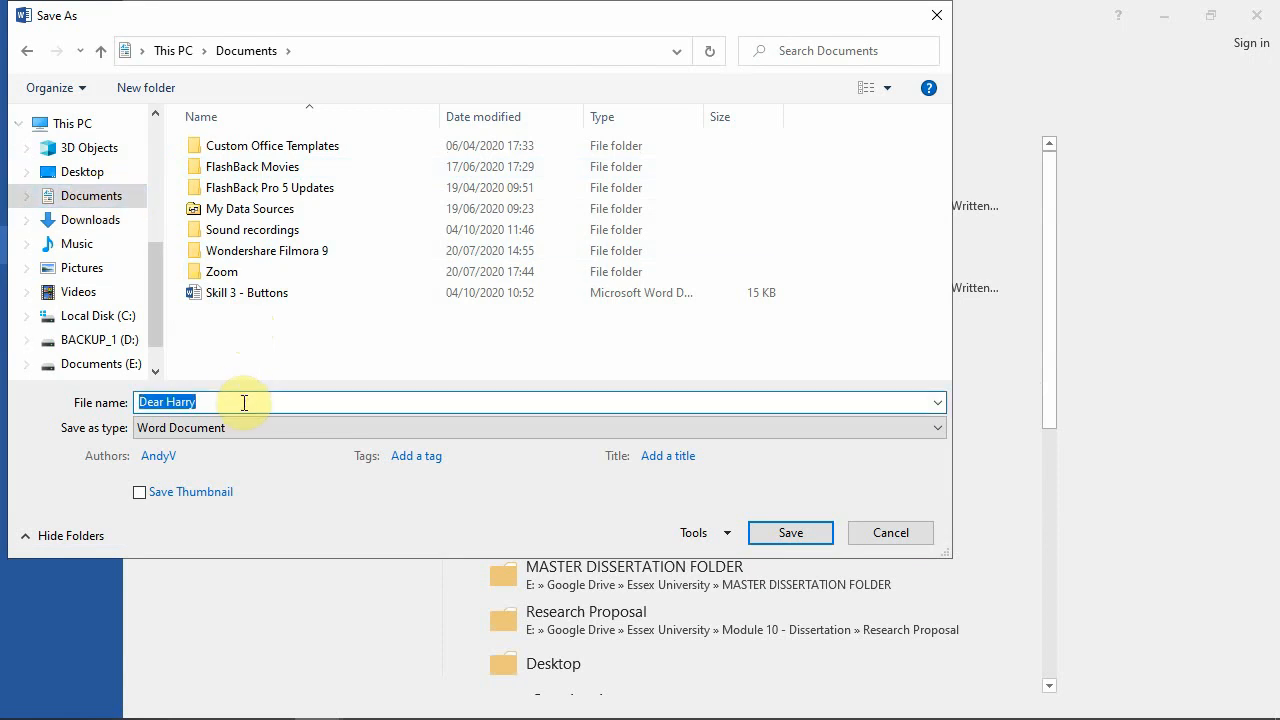
text(Letter)
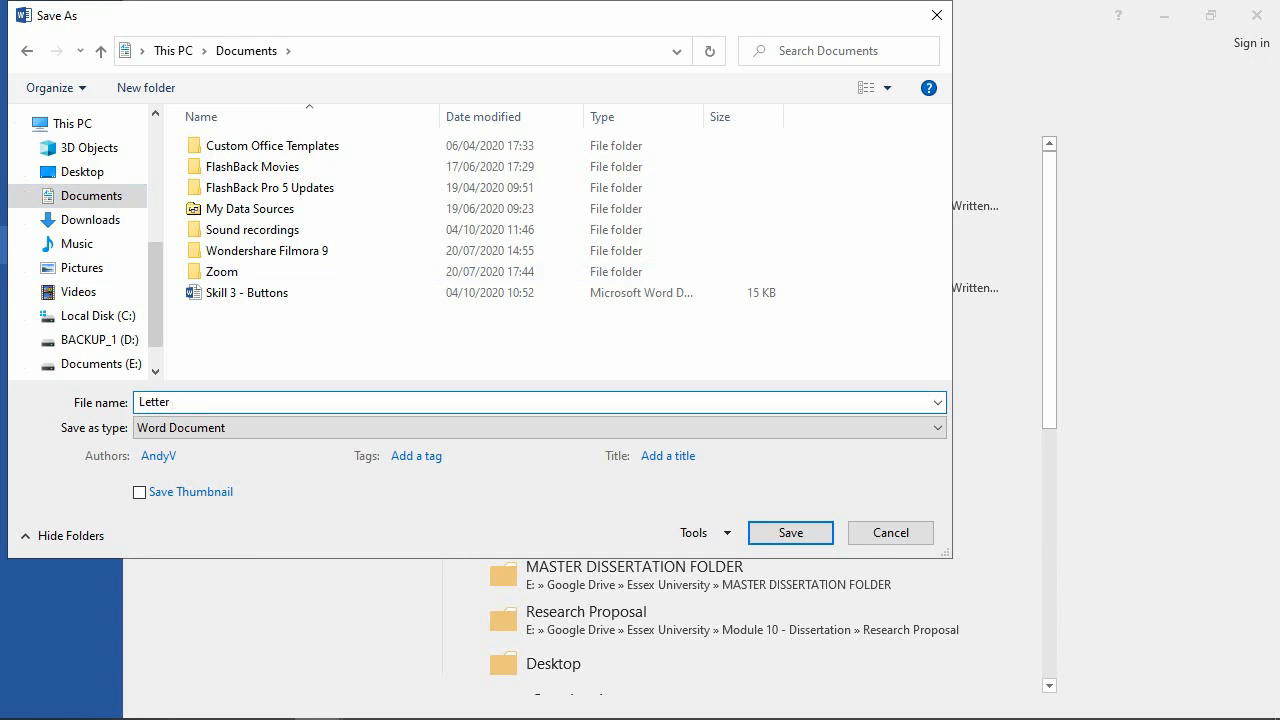
text(to Harry to see if her)
key(BackSpace)
text(wannts)
key(BackSpace)
key(BackSpace)
key(BackSpace)
text(ts to go bowlo)
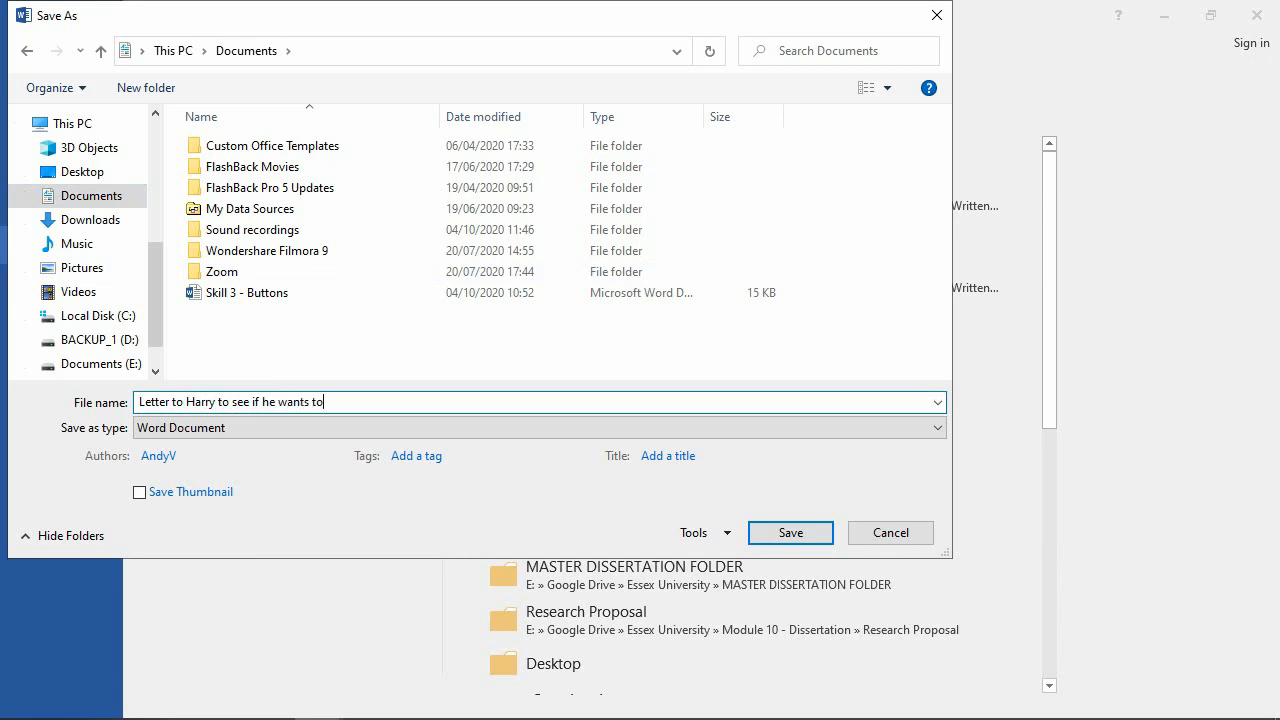
key(BackSpace)
text(ing)
- Replace the word "to" and its spaces after "Letter" in the file name with an underscore
key(Delete)
key(Delete)
key(Delete)
key(BackSpace)
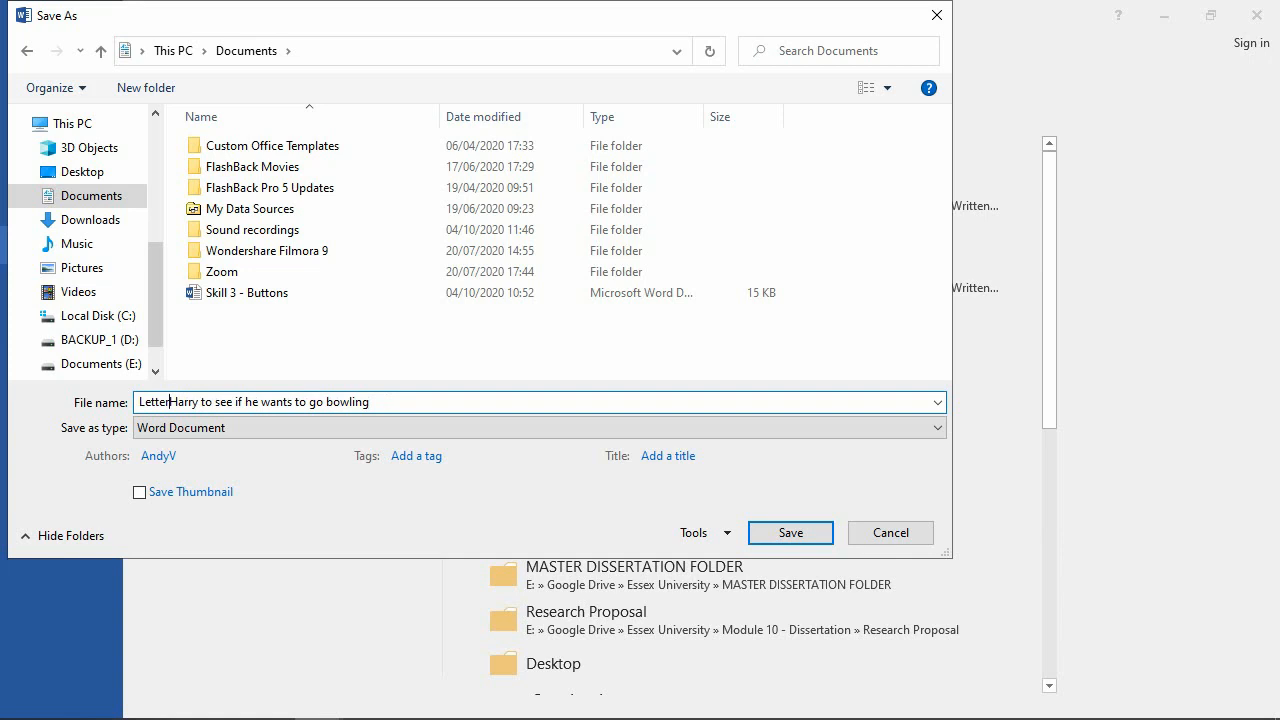
text(-)
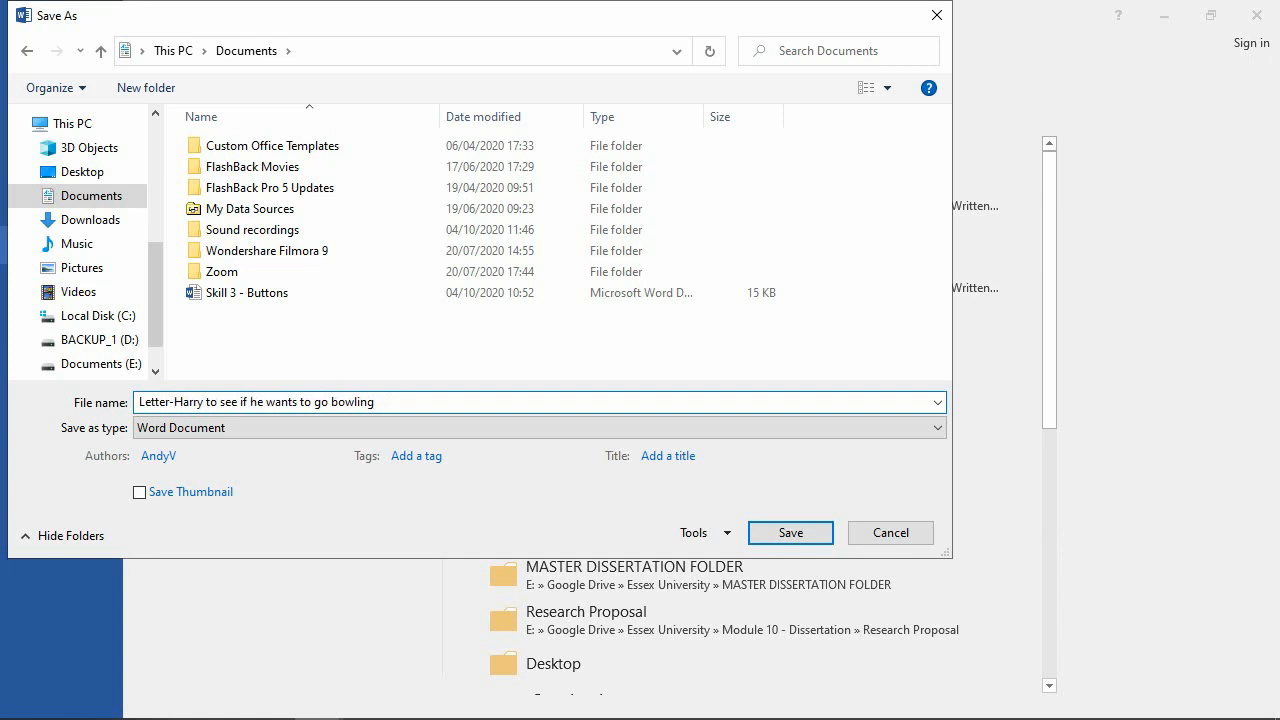
key(BackSpace)
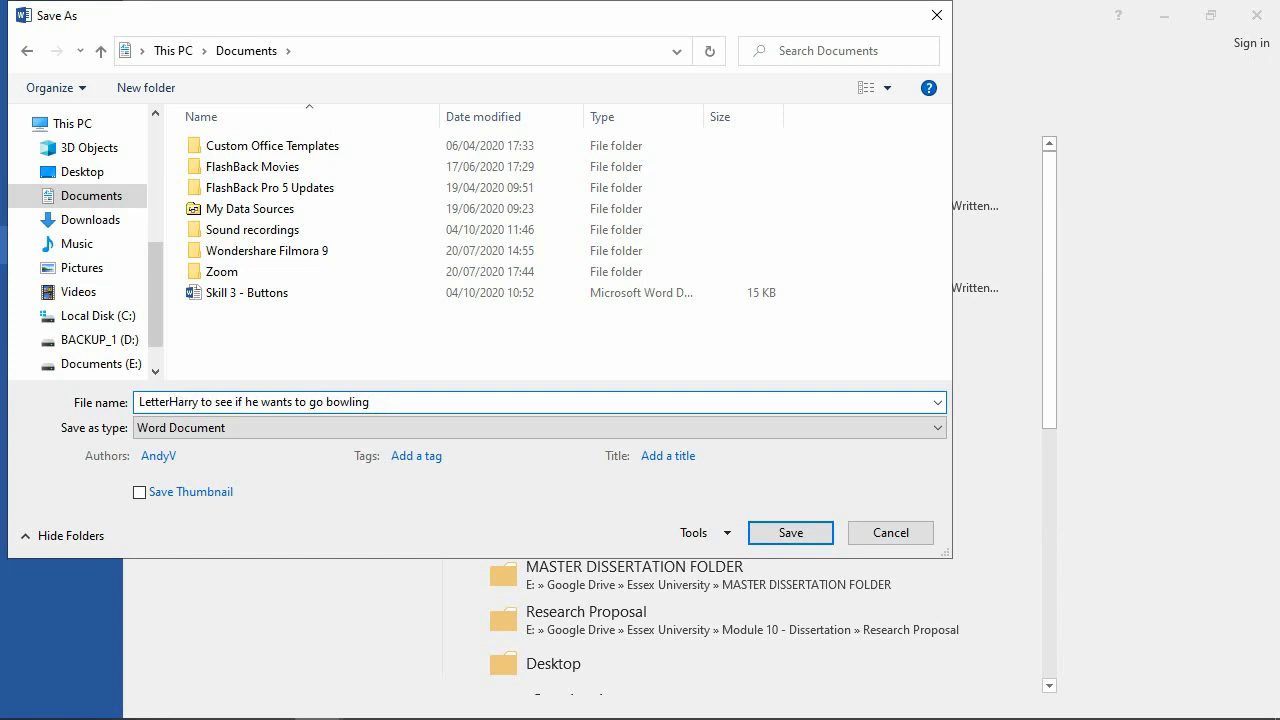
text(_)
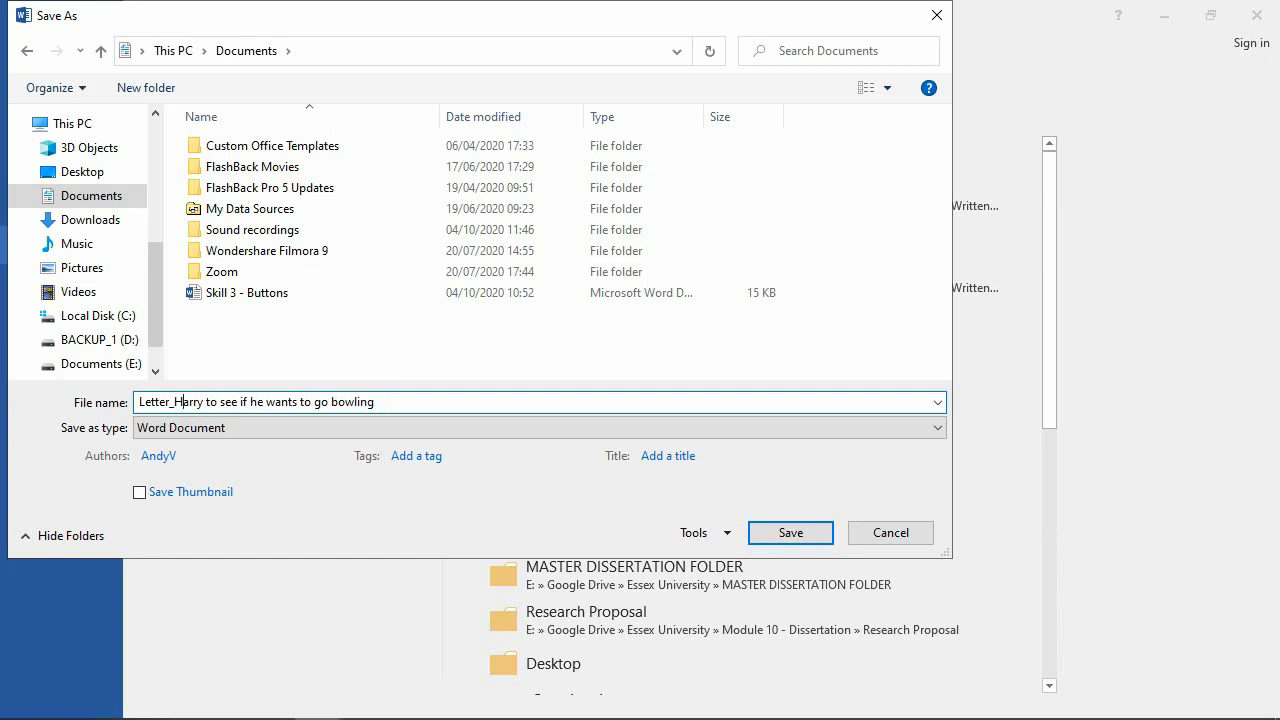
- Shorten the file name's ending after the recipient's name to "_Bowl" and save the document
text(_)
key(Delete)
key(Delete)
key(Delete)
key(Delete)
key(Delete)
key(Delete)
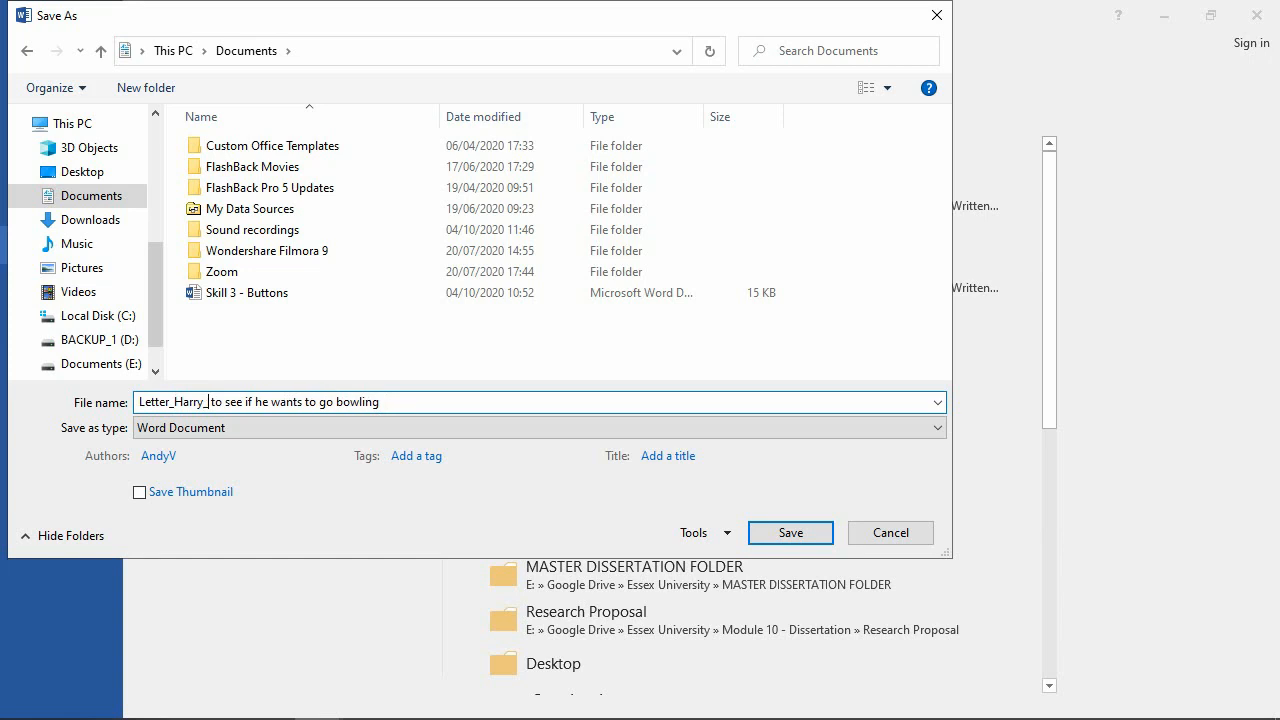
key(Delete)
key(Delete)
key(Delete)
key(Delete)
key(Delete)
key(Delete)
key(Delete)
key(Delete)
key(Delete)
key(Delete)
key(Delete)
key(Delete)
key(Delete)
key(Delete)
key(Delete)
key(Delete)
key(Delete)
key(Delete)
key(Delete)
key(Delete)
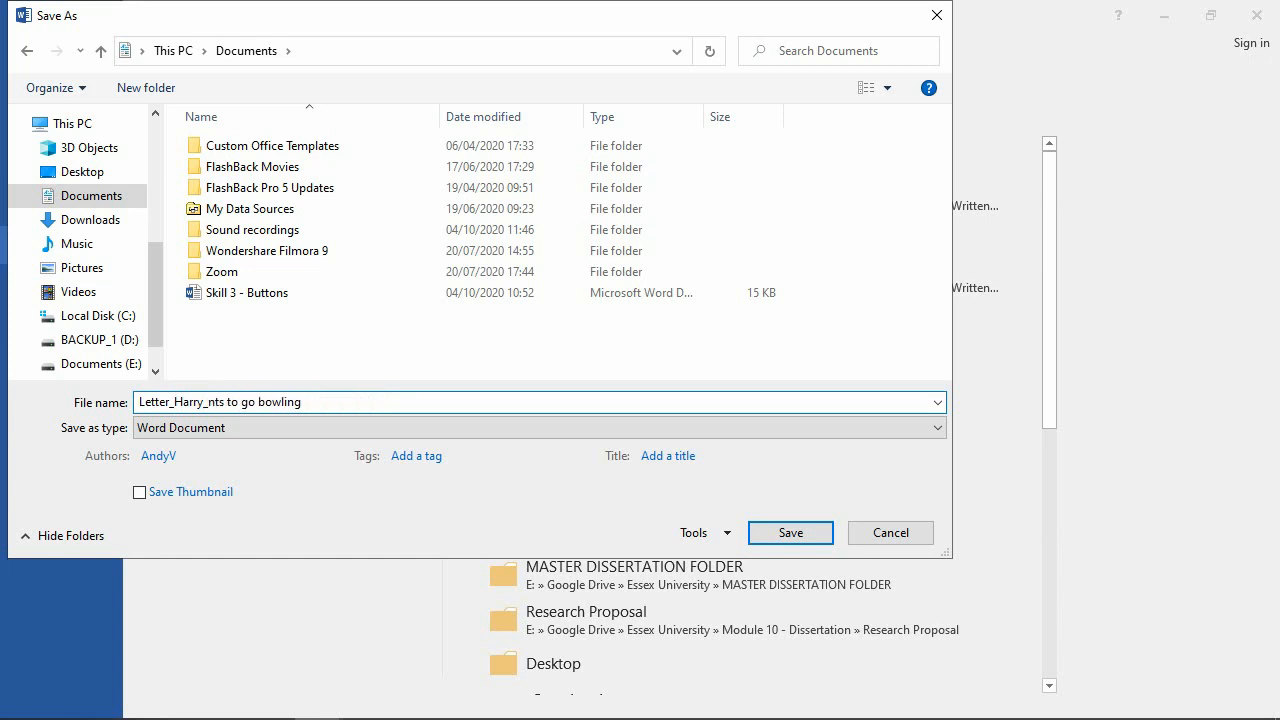
key(Delete)
key(Delete)
text(Bo)
key(Delete)
key(Delete)
key(Delete)
click(786, 534)
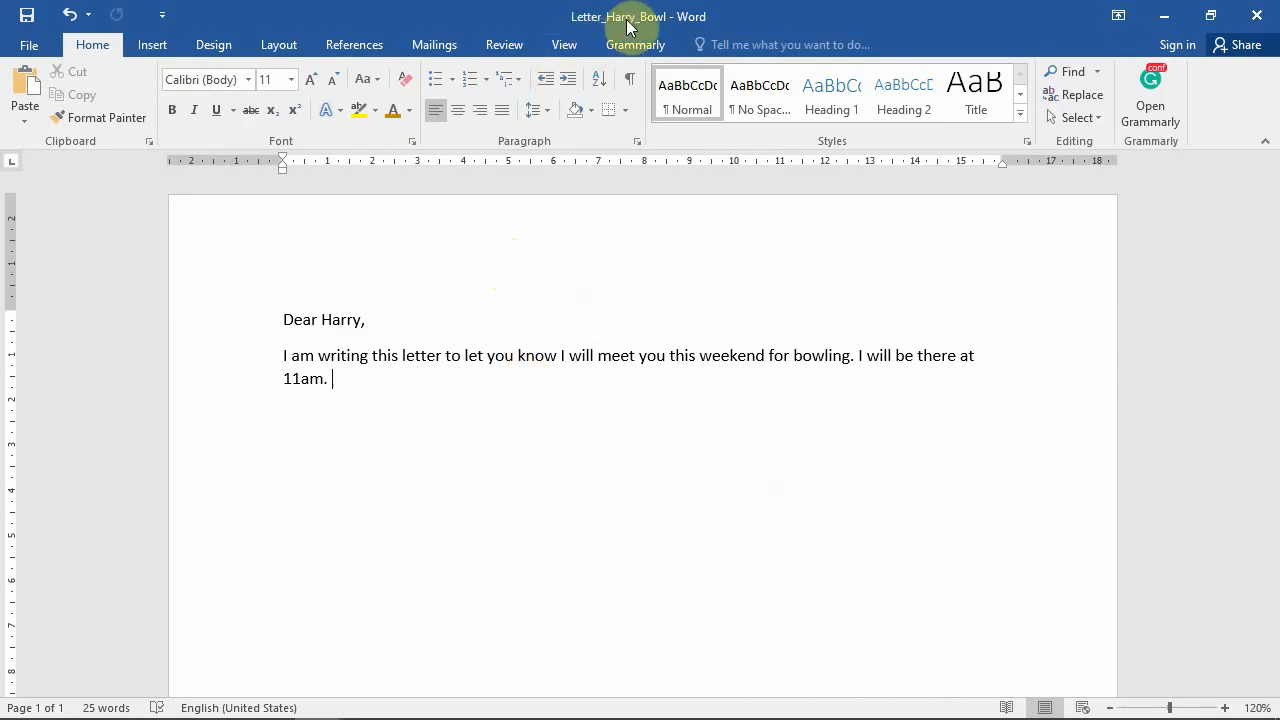
- Minimize the saved letter and switch to the unsaved homework letter, Document2
click(1165, 22)
mouse_move(338, 706)
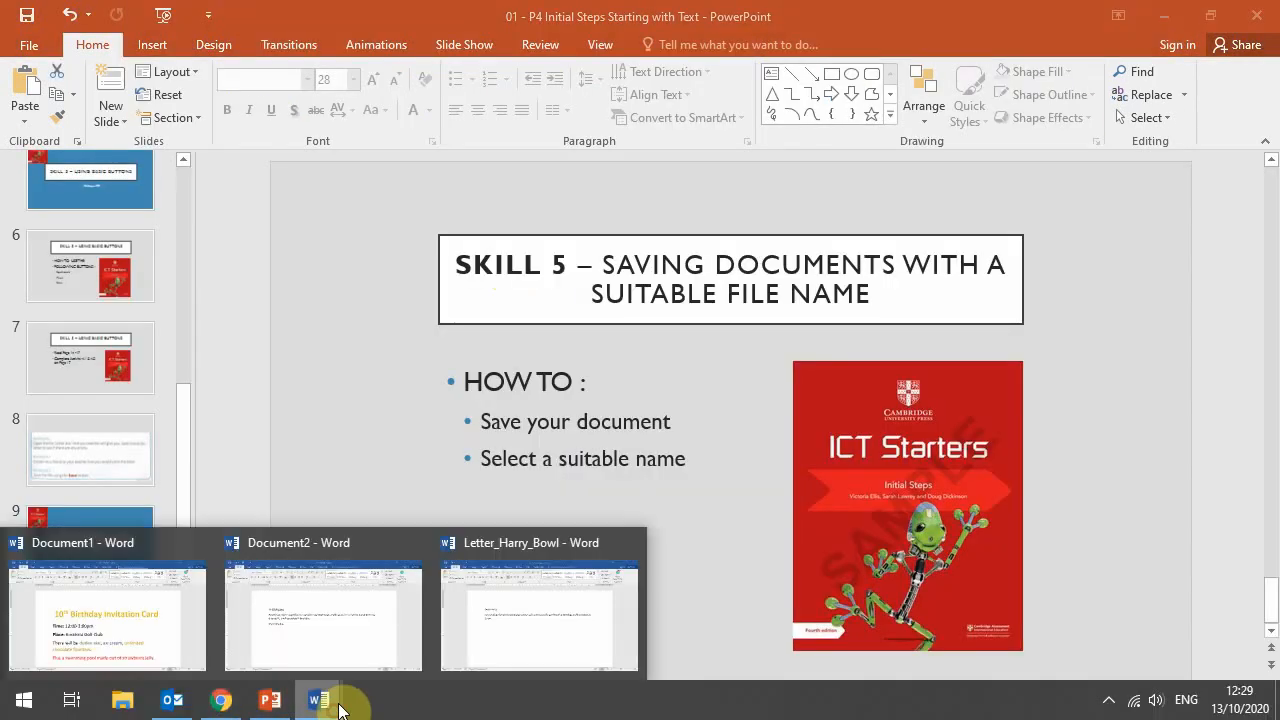
click(366, 611)
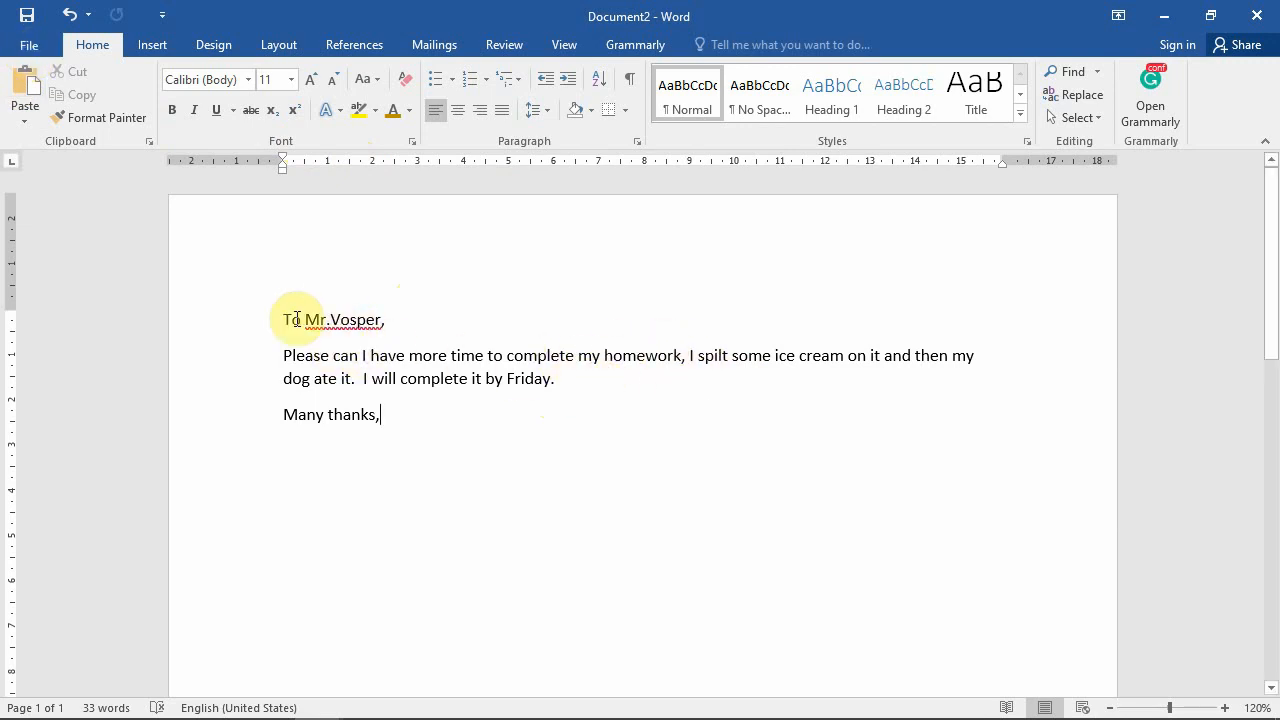
- Start saving the homework letter as a new file in the Documents folder on this PC
click(30, 44)
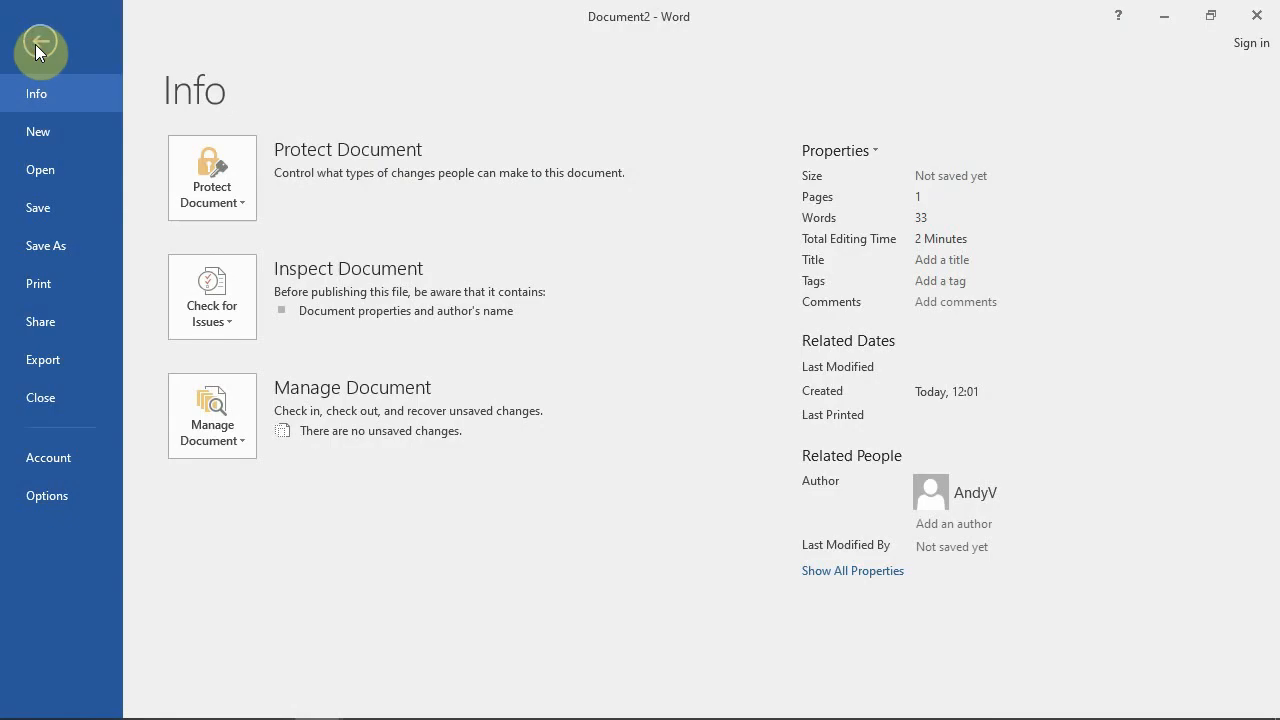
click(61, 248)
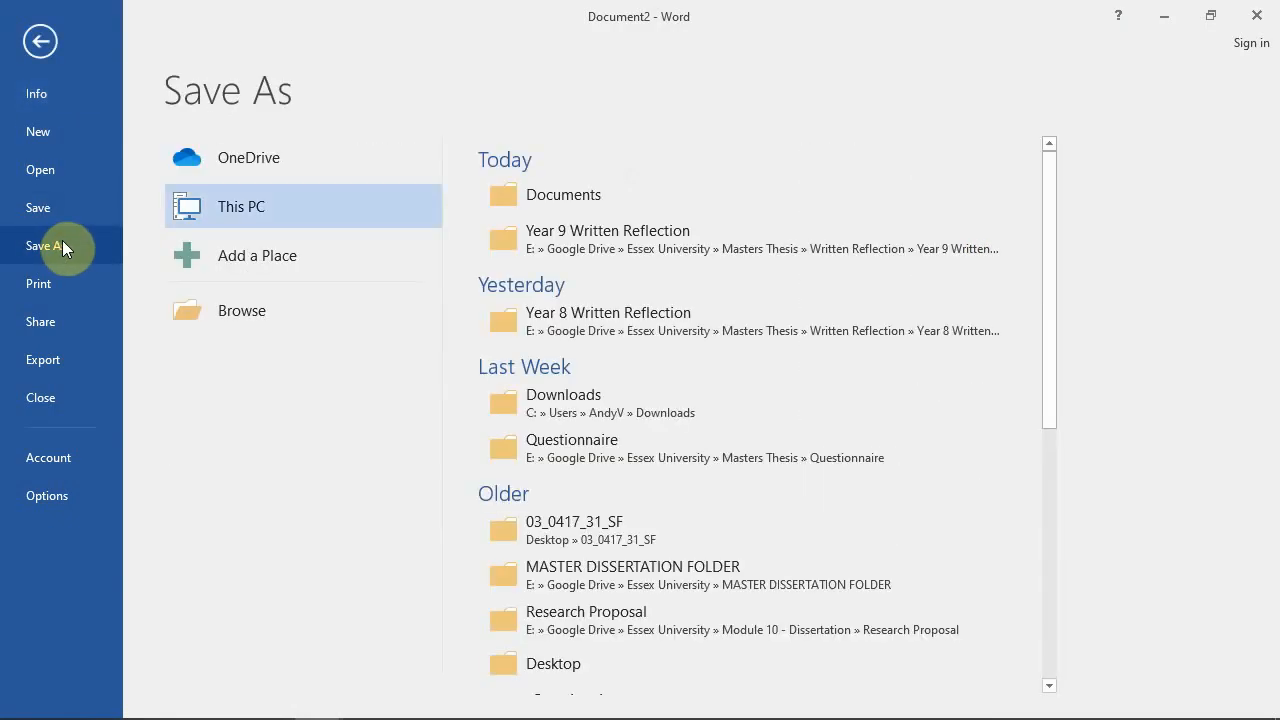
click(265, 304)
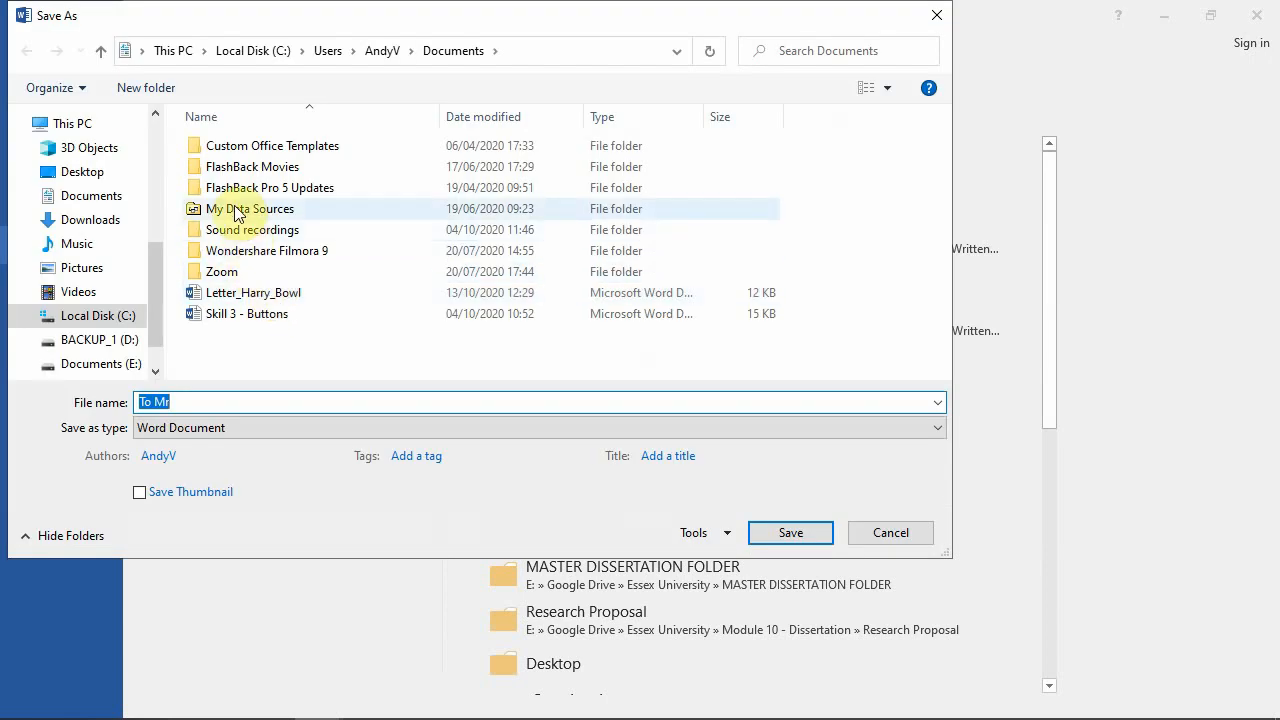
click(88, 196)
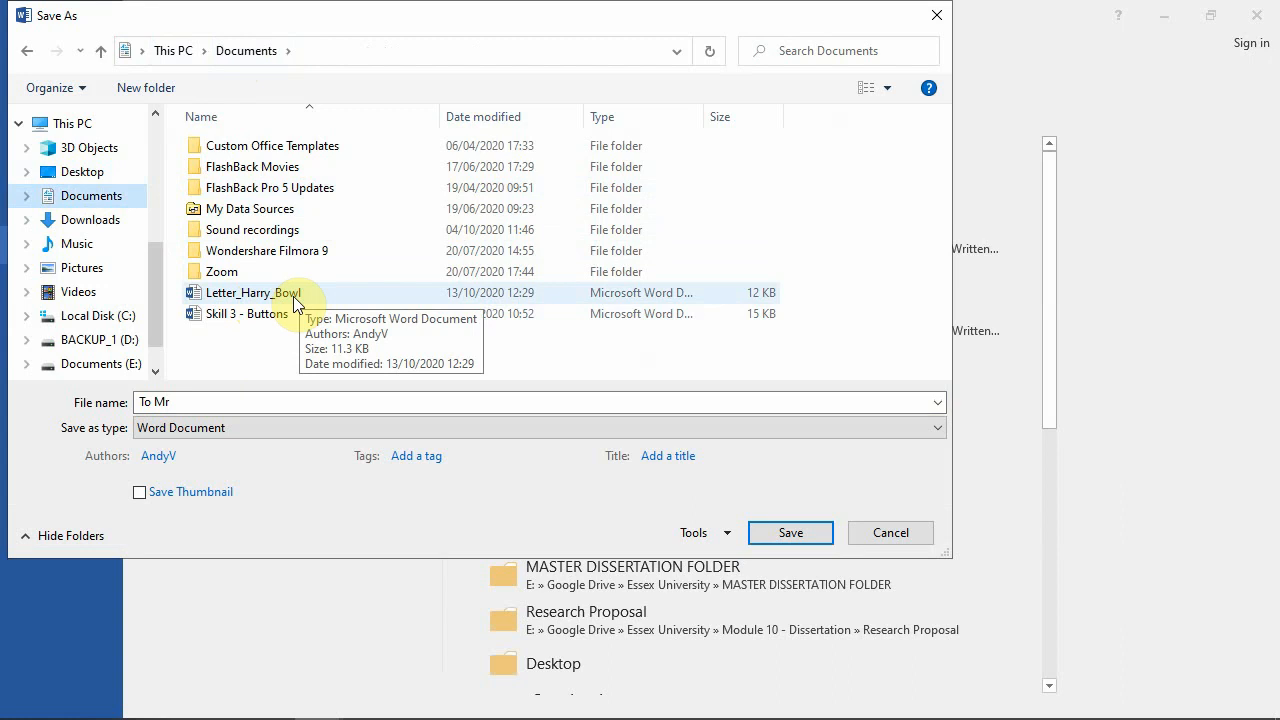
- Name the file "Letter", the teacher's surname and "Hwk", joined by underscores, and save the document
click(240, 397)
text(Let)
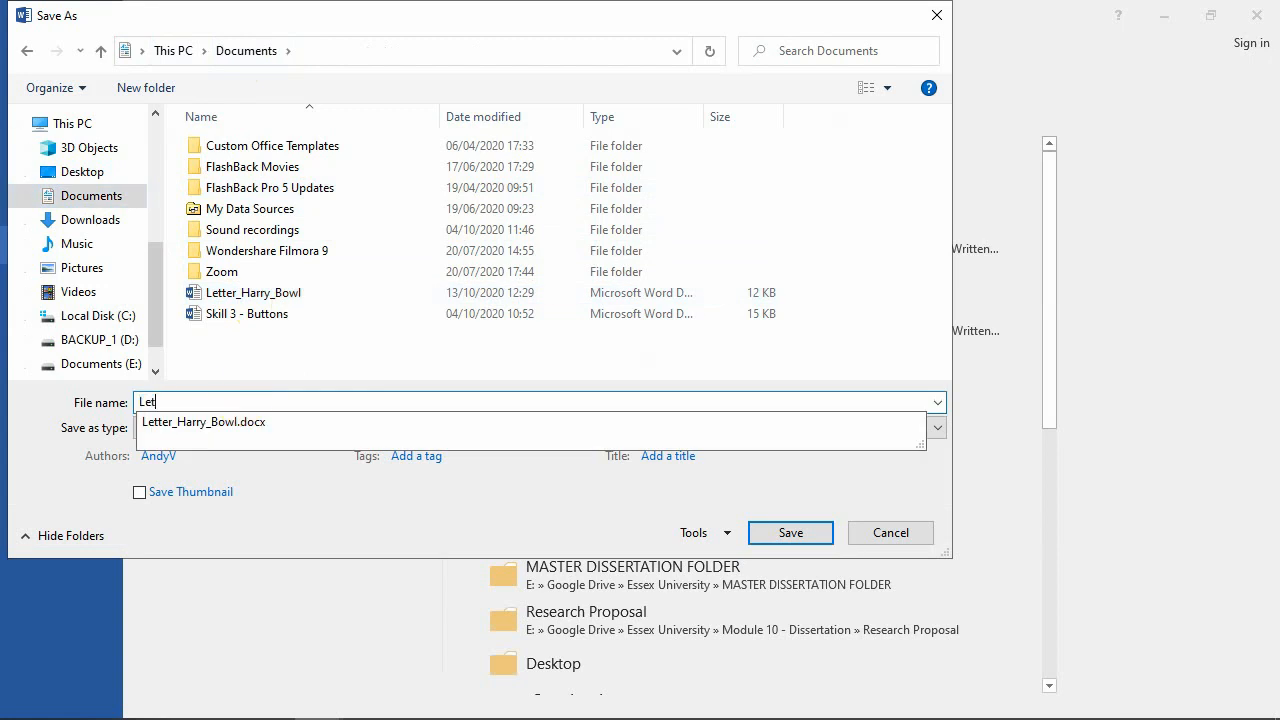
text(ter2)
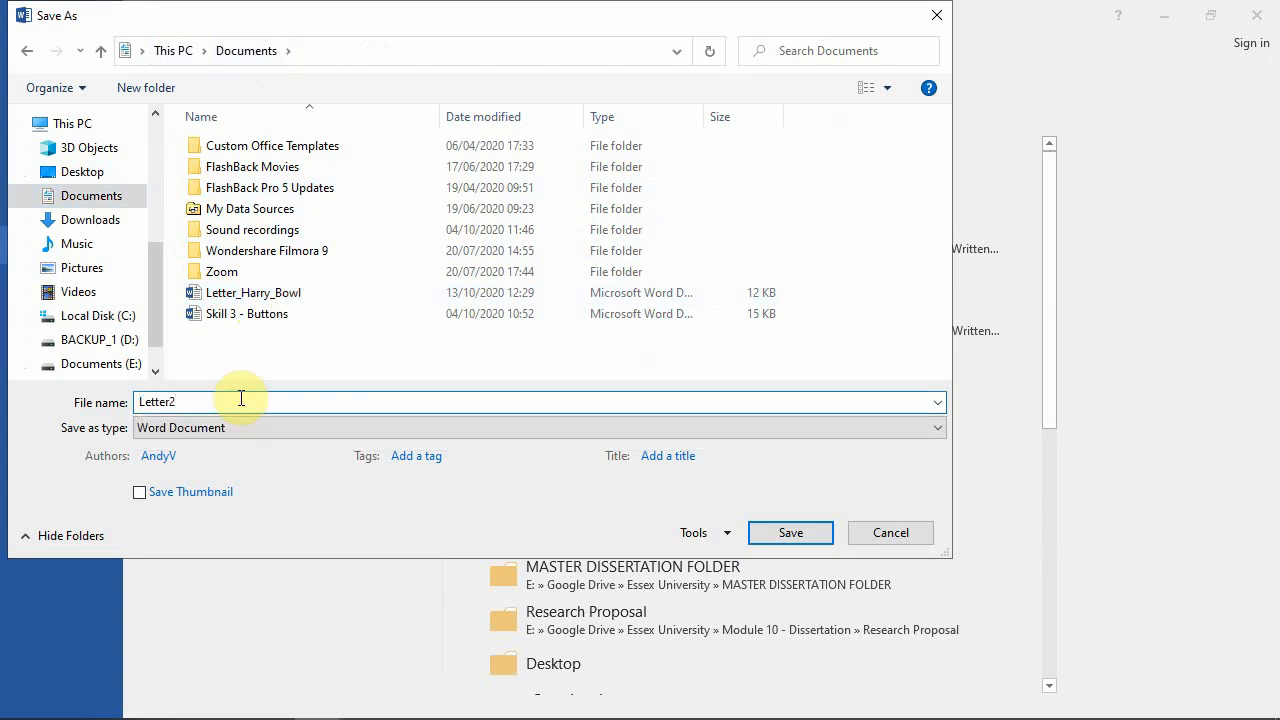
key(shift+Left)
key(BackSpace)
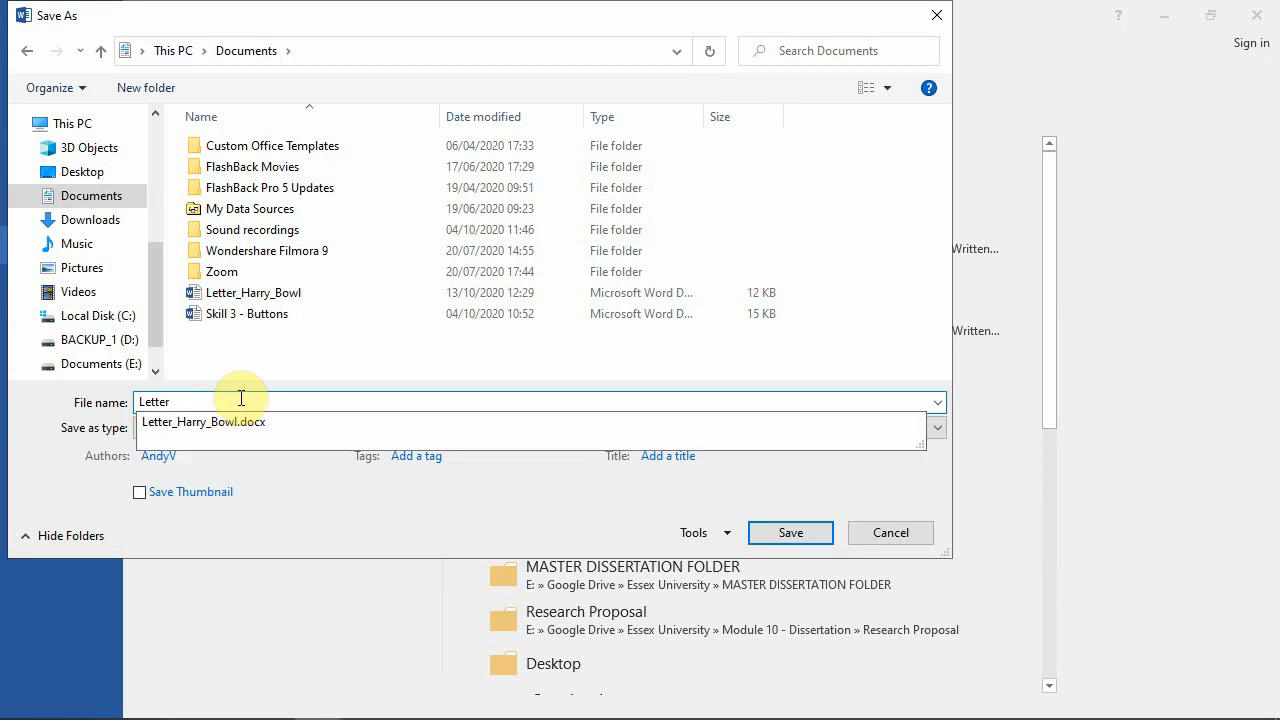
text(_Vosper)
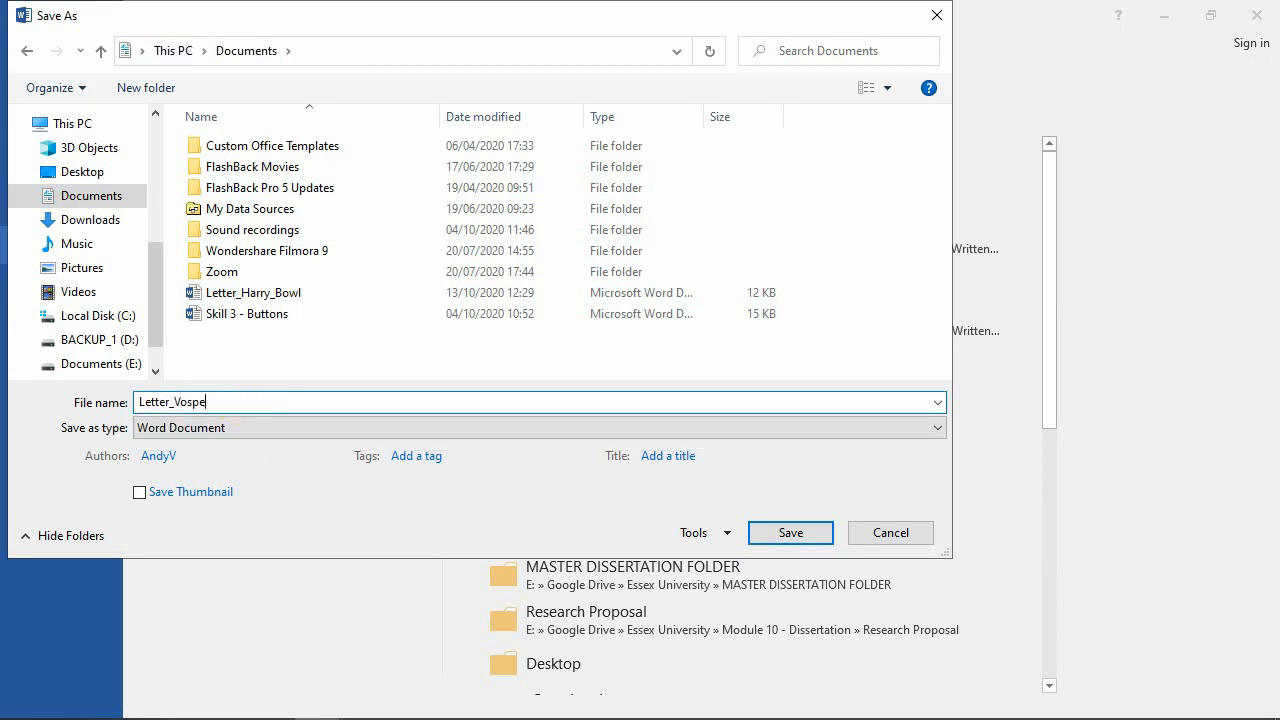
text(_Hwk)
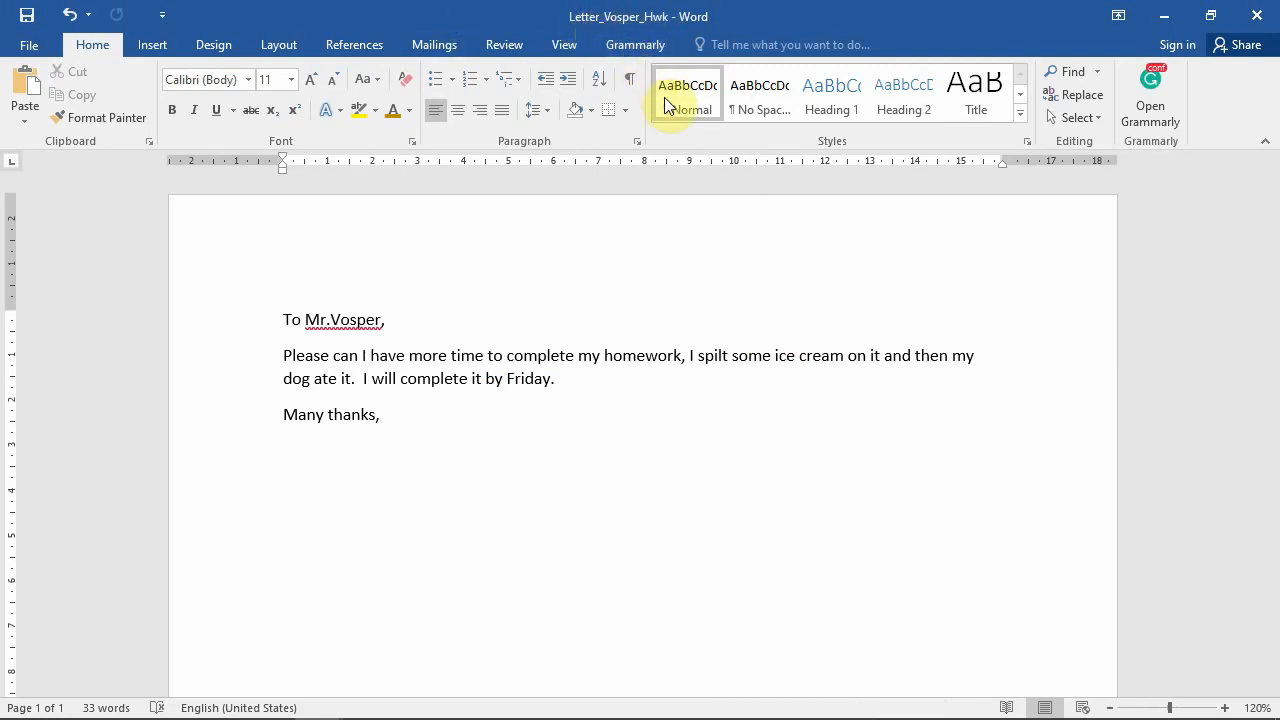
- Switch to the birthday invitation, Document1, and correct "durian ake" to "durian cake"
mouse_move(577, 706)
mouse_move(329, 694)
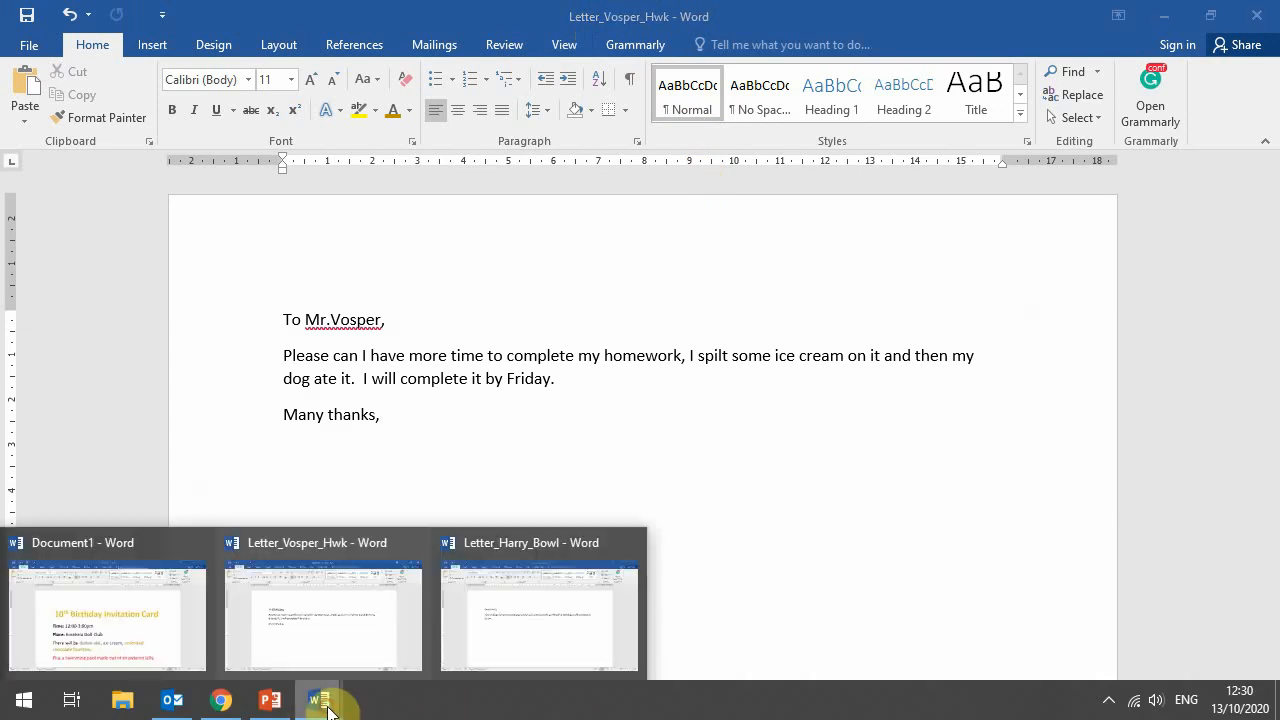
click(177, 632)
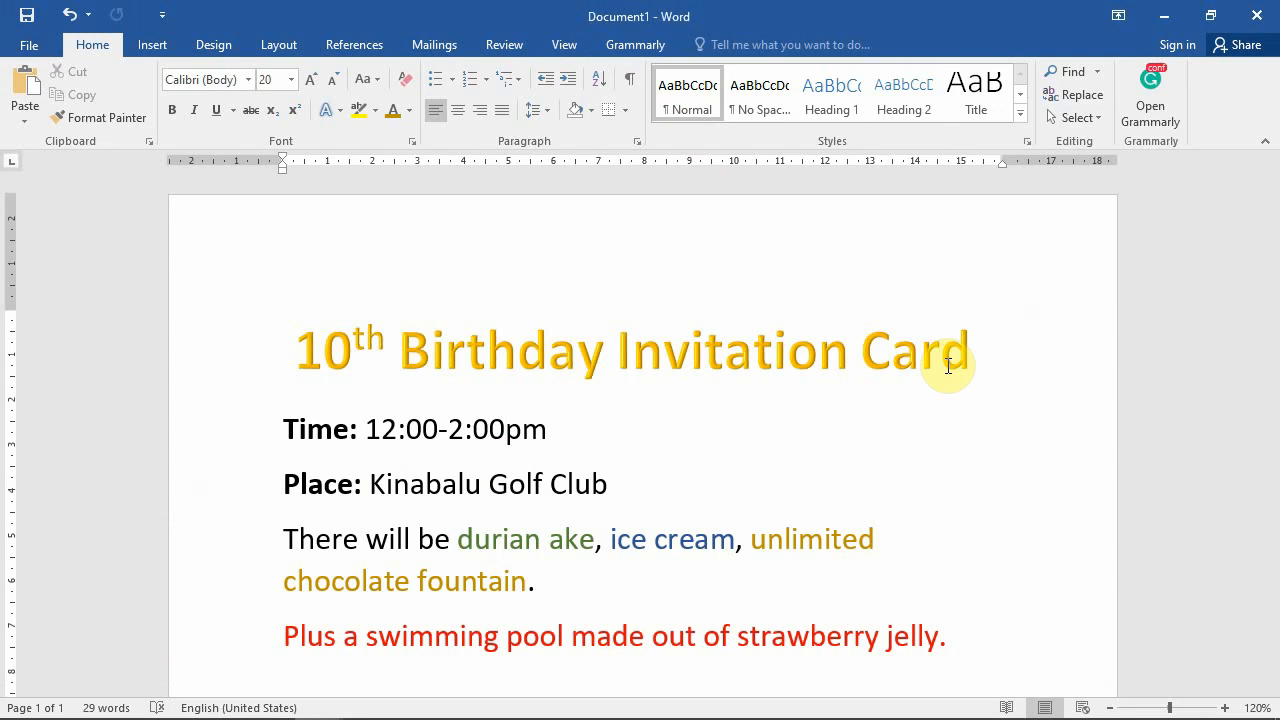
click(546, 541)
text(c)
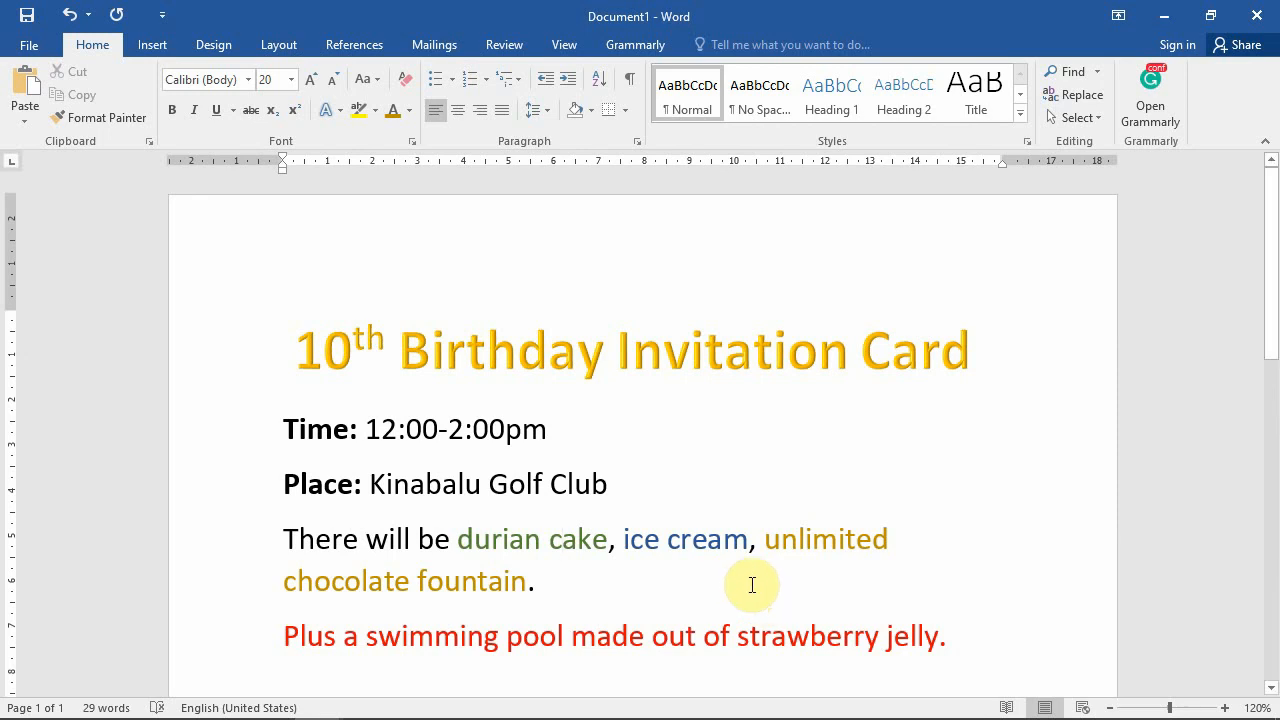
- Save the birthday invitation in the Documents folder as Invitation_Bday_10
click(29, 44)
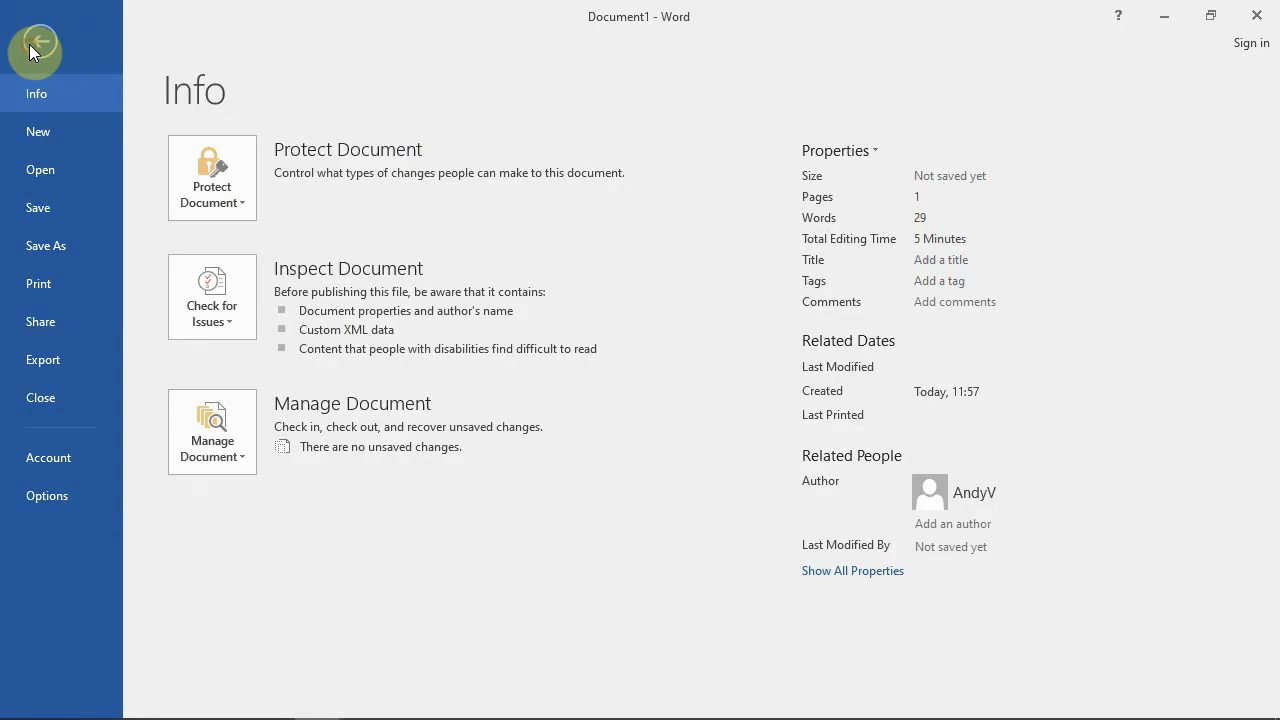
click(72, 246)
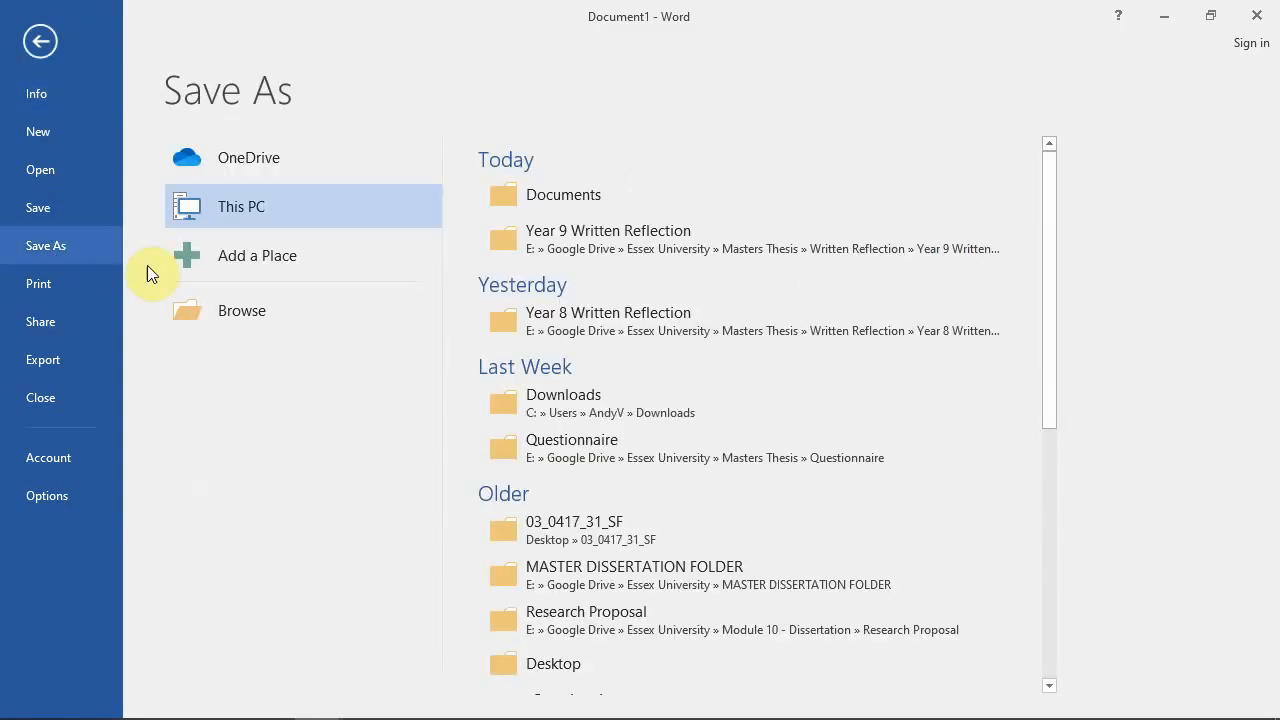
click(225, 312)
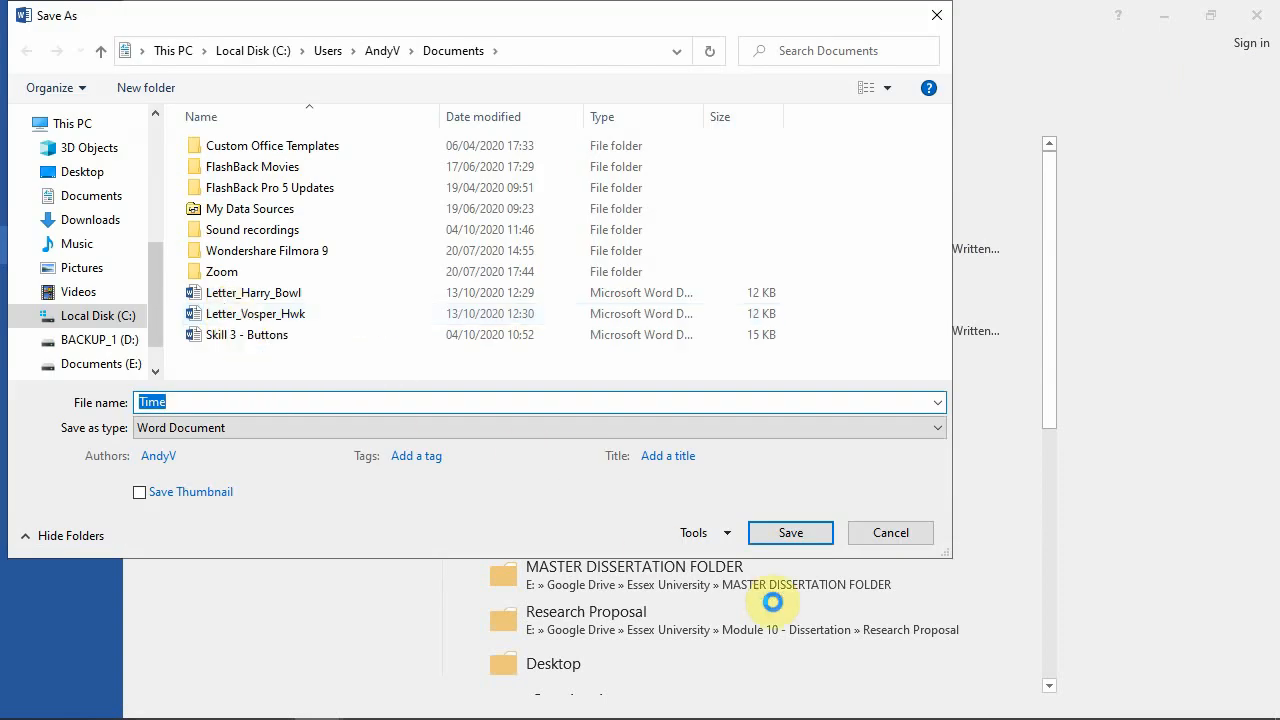
text(Invitation)
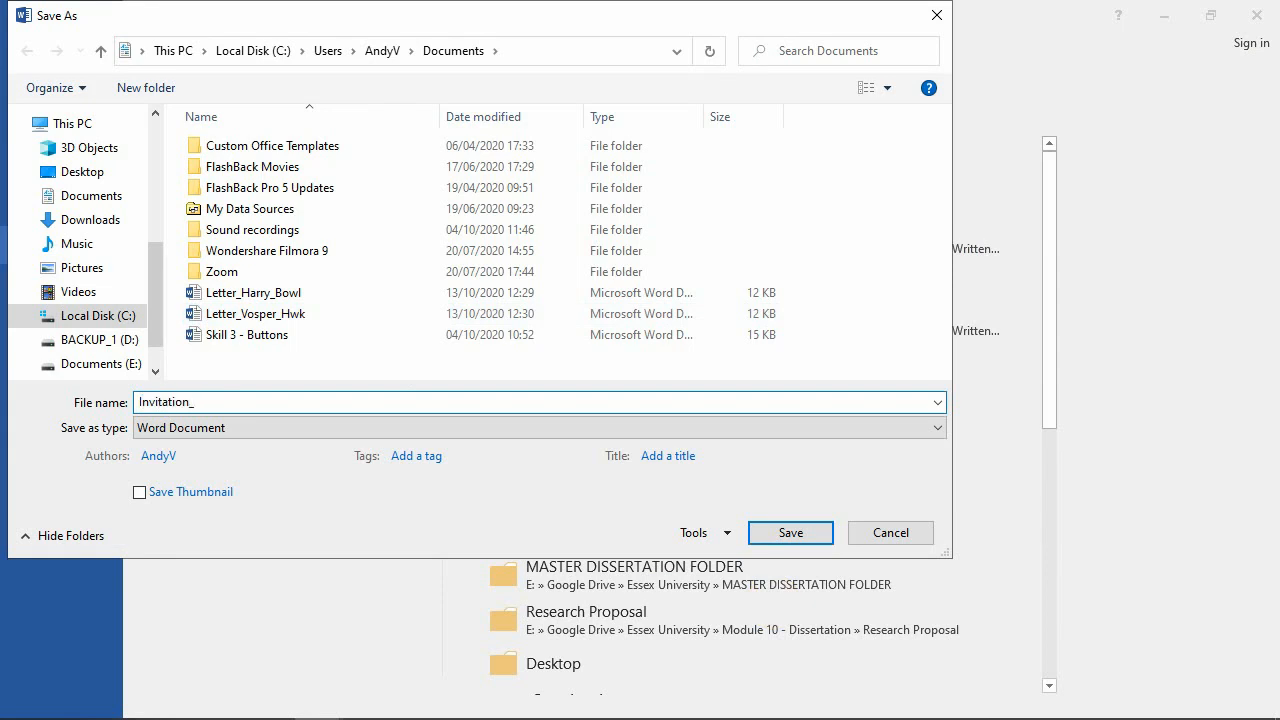
text(_Bday_10)
click(789, 532)
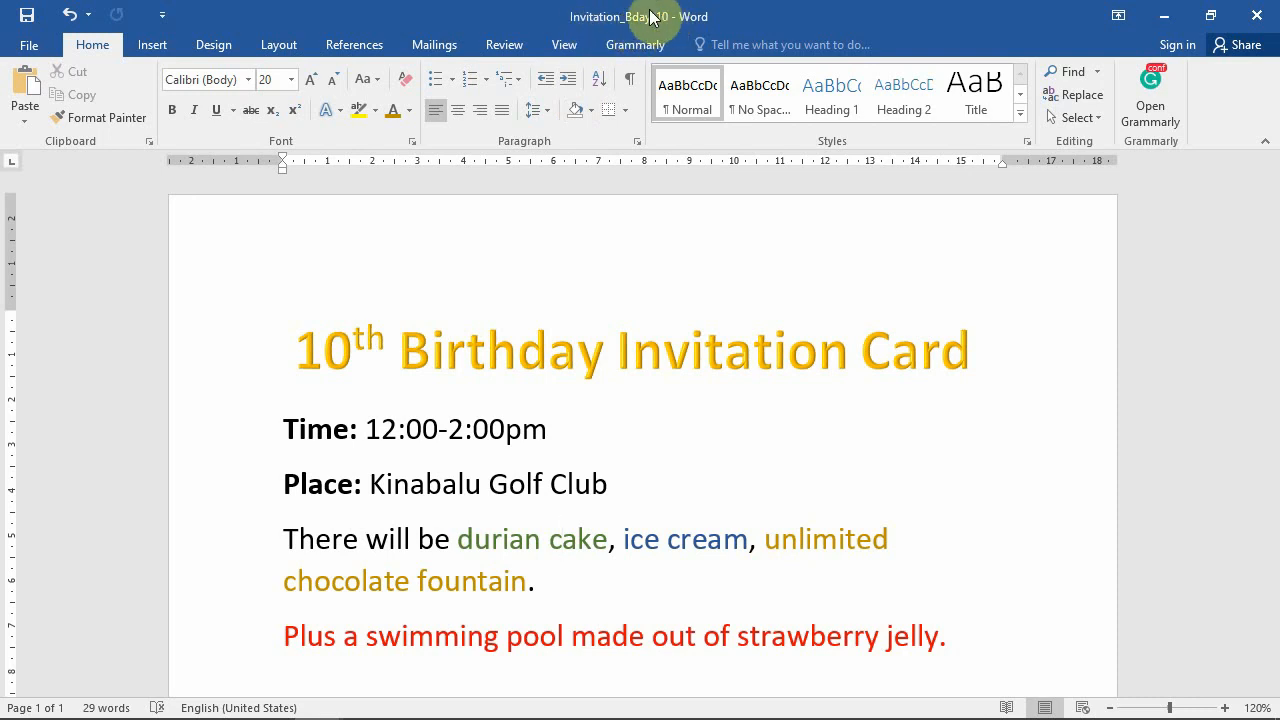
- Open the Documents folder in File Explorer and select the three saved documents: the birthday invitation, the bowling letter and the homework letter
mouse_move(228, 712)
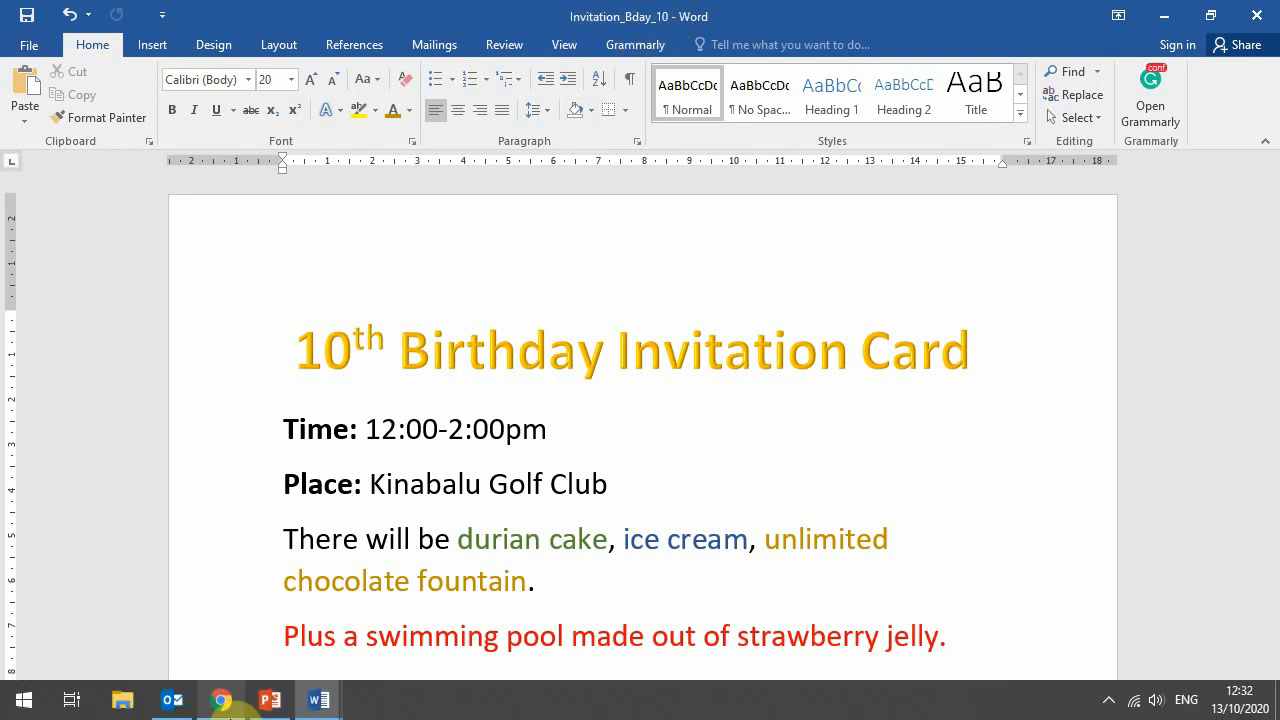
click(122, 700)
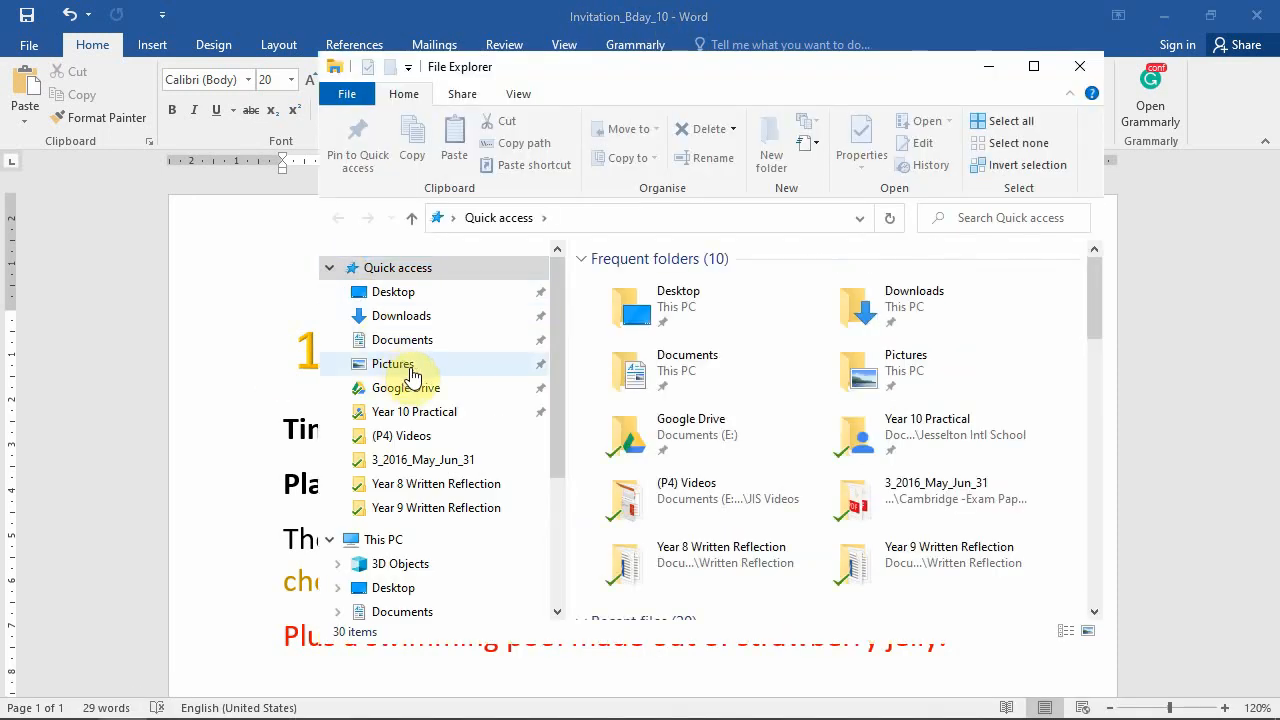
click(402, 339)
scroll(720, 400, down, 2)
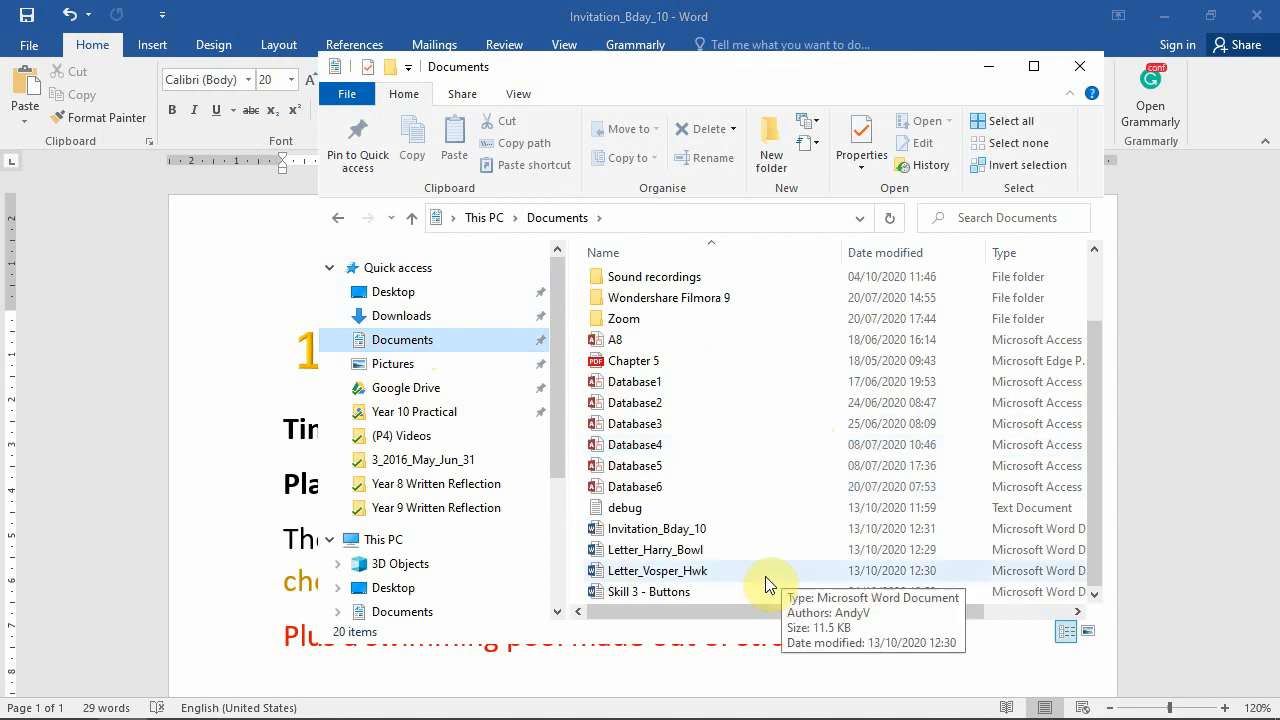
drag(717, 528, 724, 569)
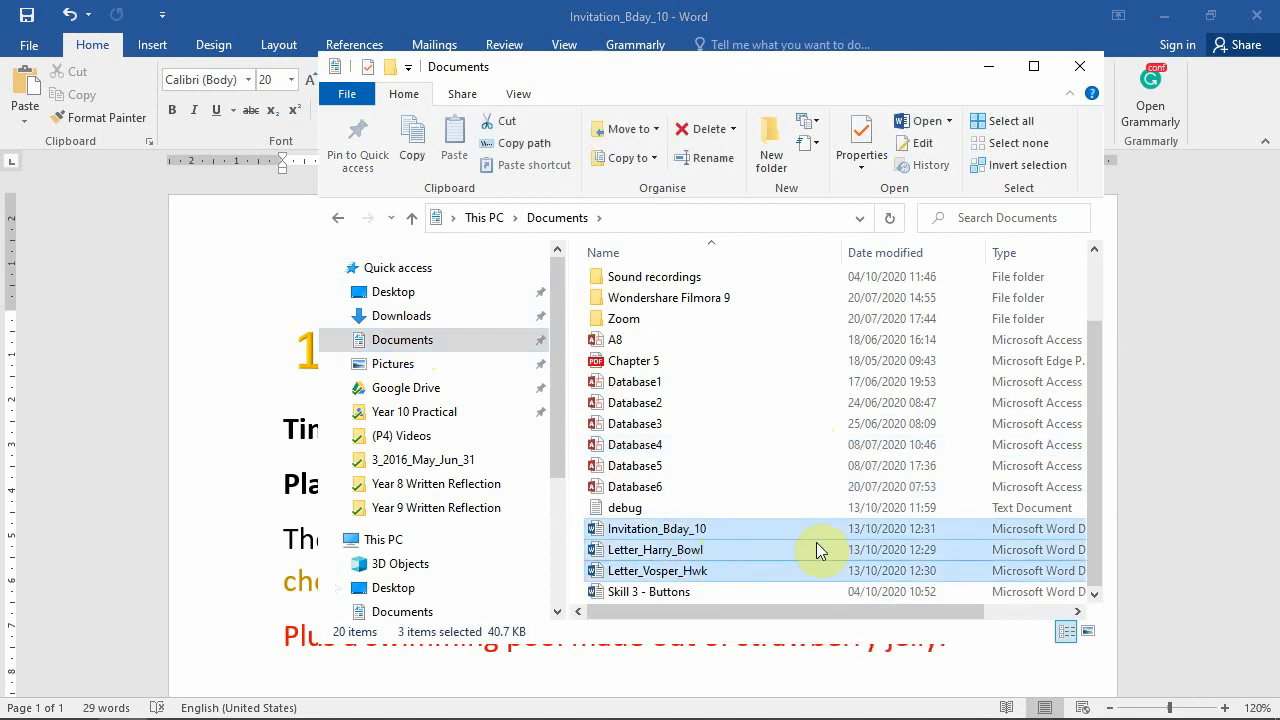
- Minimise the invitation, open the saved bowling letter from the Documents folder to check its contents, and close it
click(822, 530)
click(702, 552)
click(1160, 15)
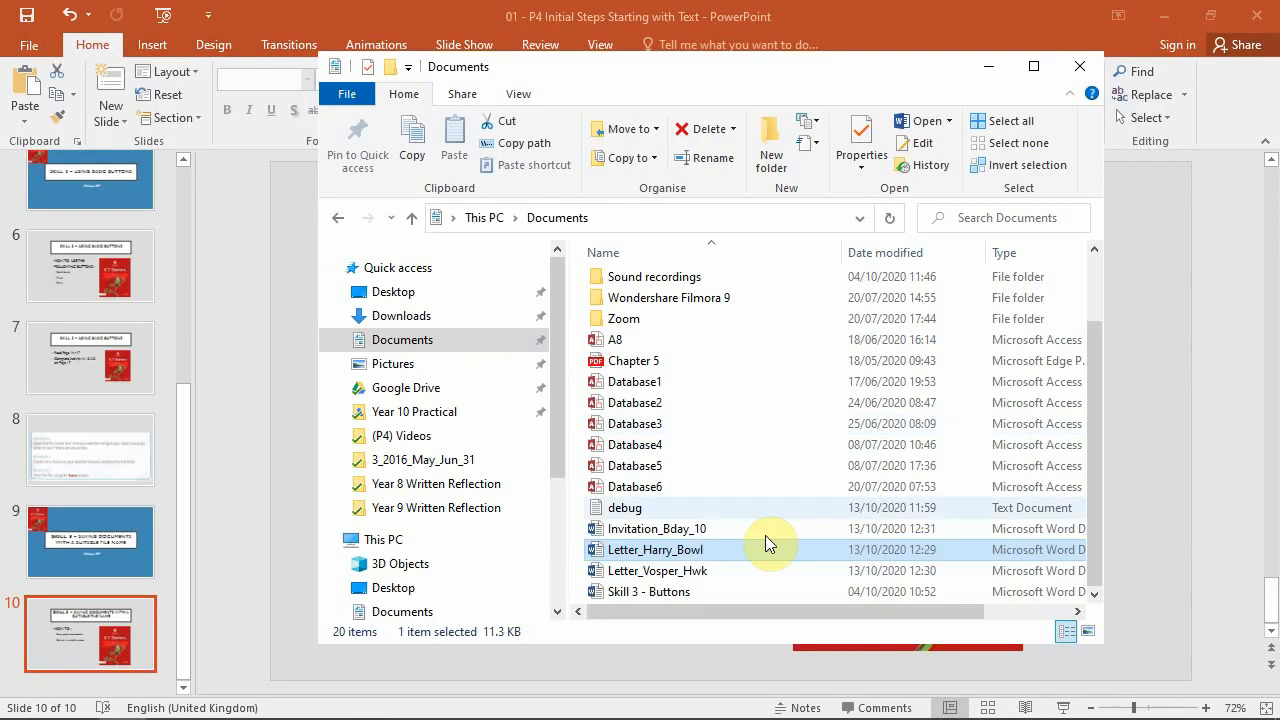
double_click(662, 552)
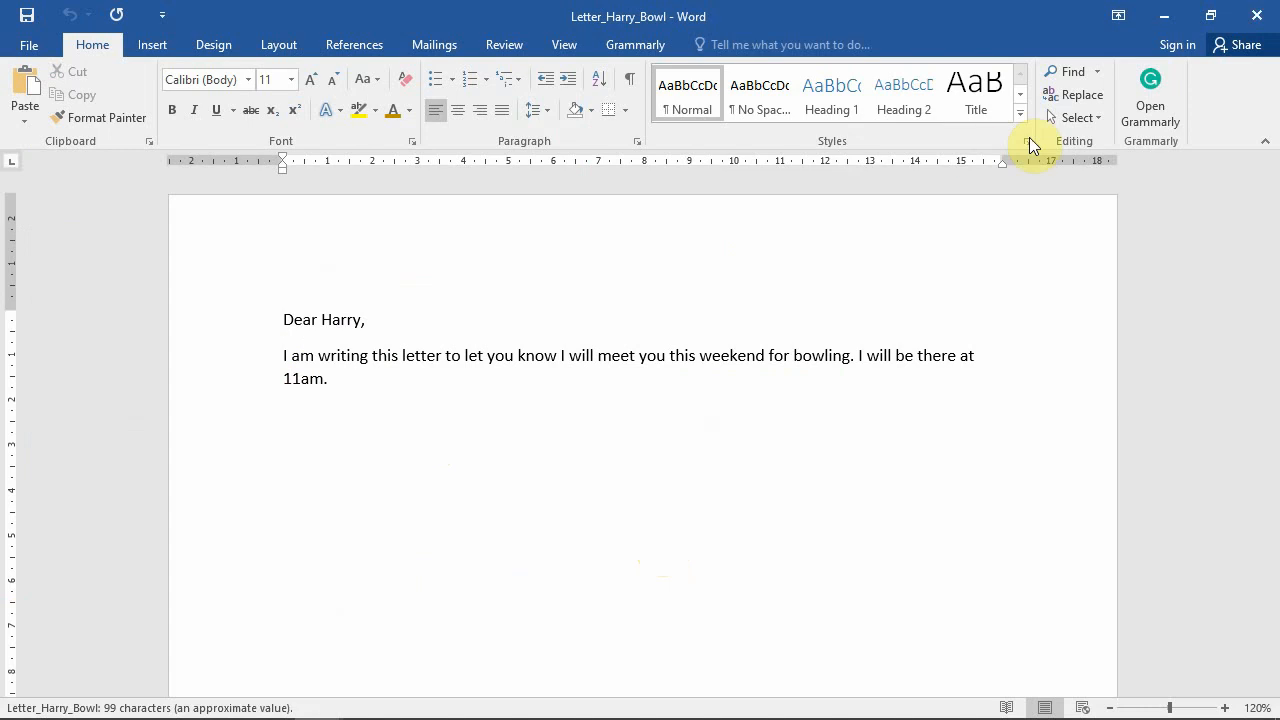
click(1257, 18)
click(1257, 18)
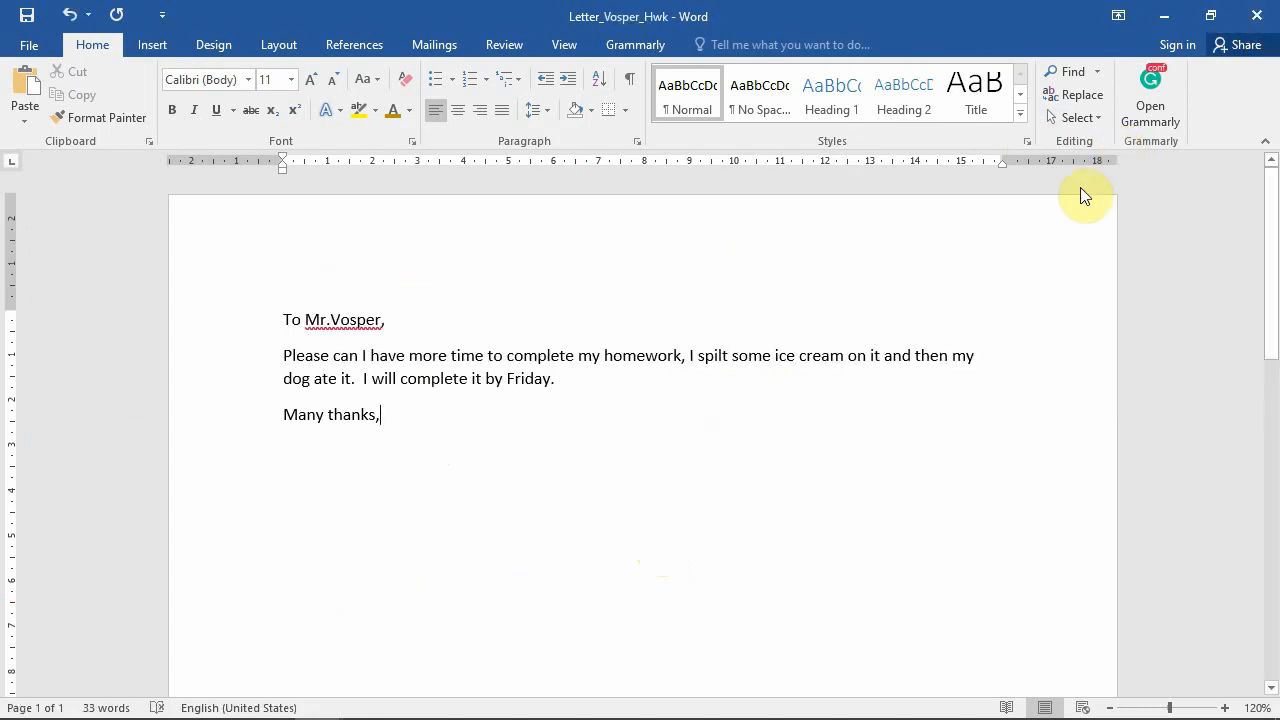
- Add the word "Additions" after "I will complete it by Friday." in the homework letter
click(580, 386)
text(sss)
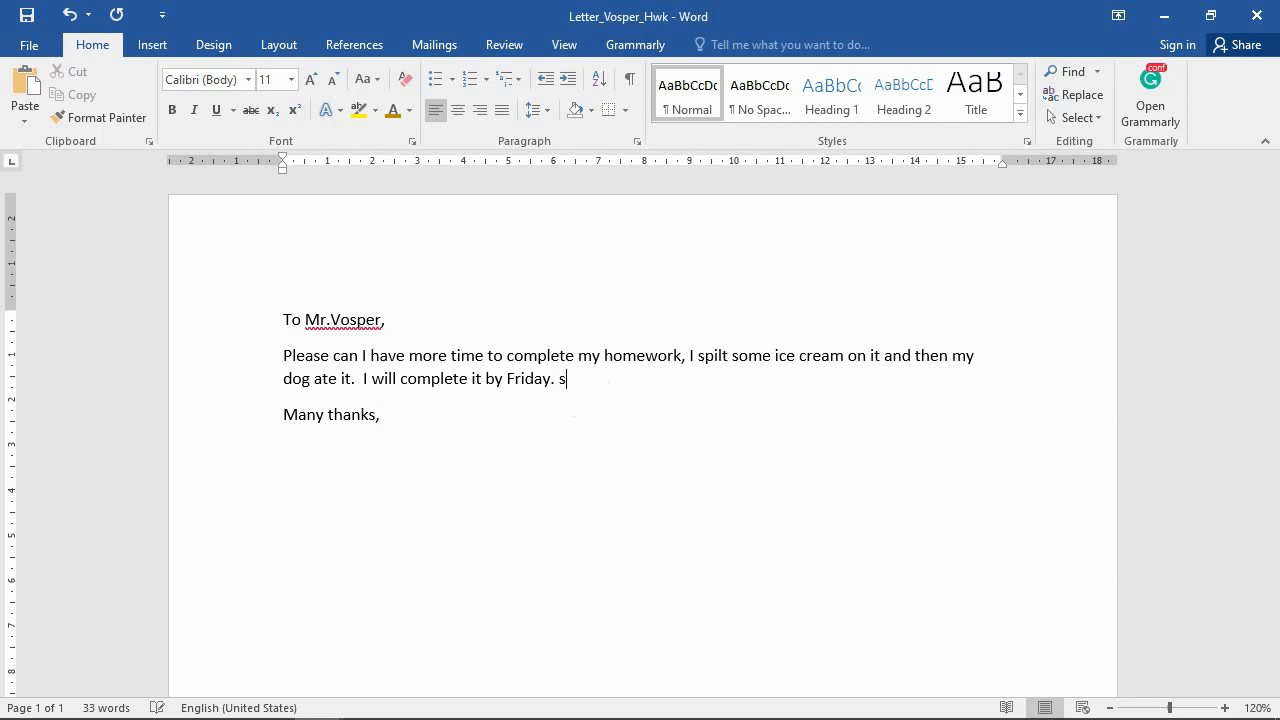
key(BackSpace)
key(BackSpace)
key(BackSpace)
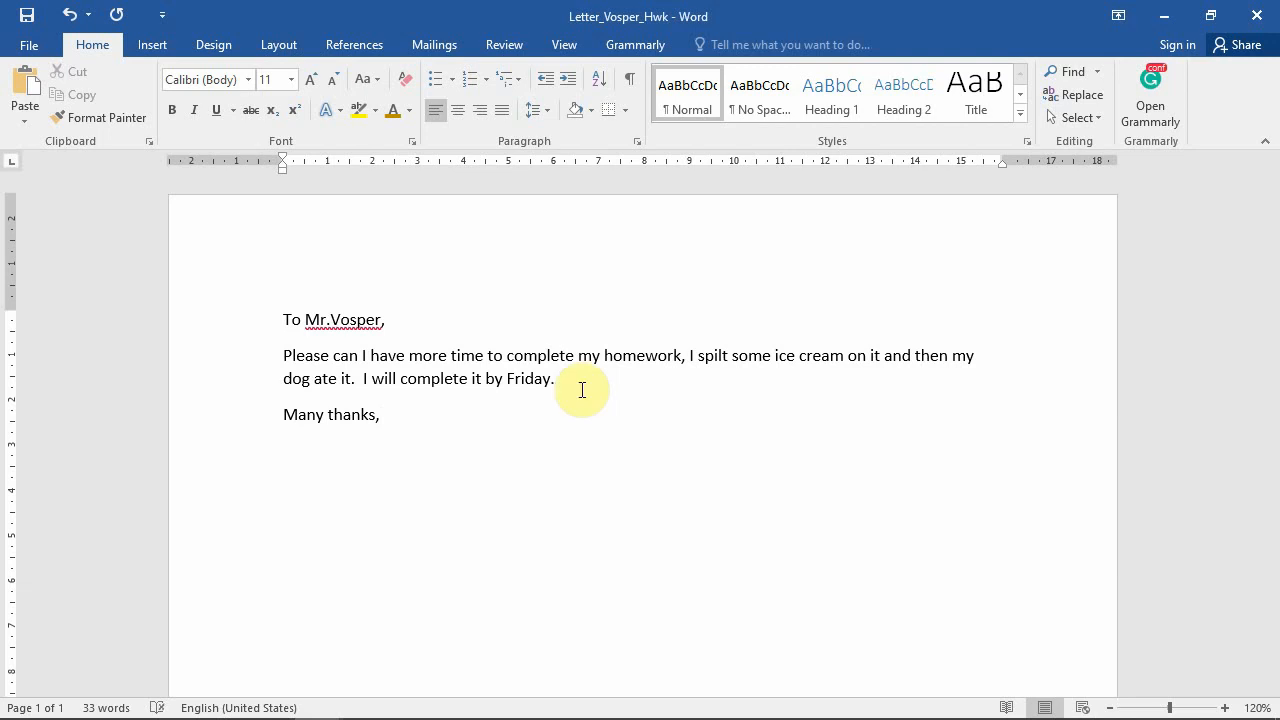
text(Additions)
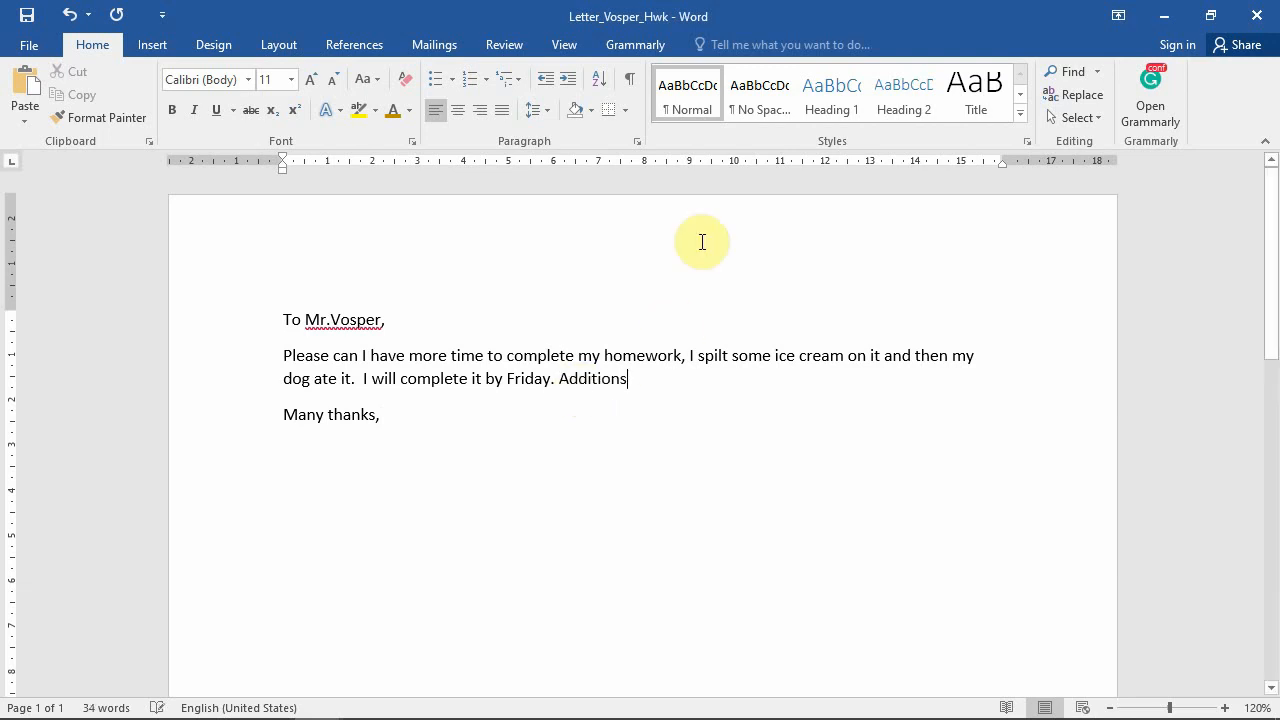